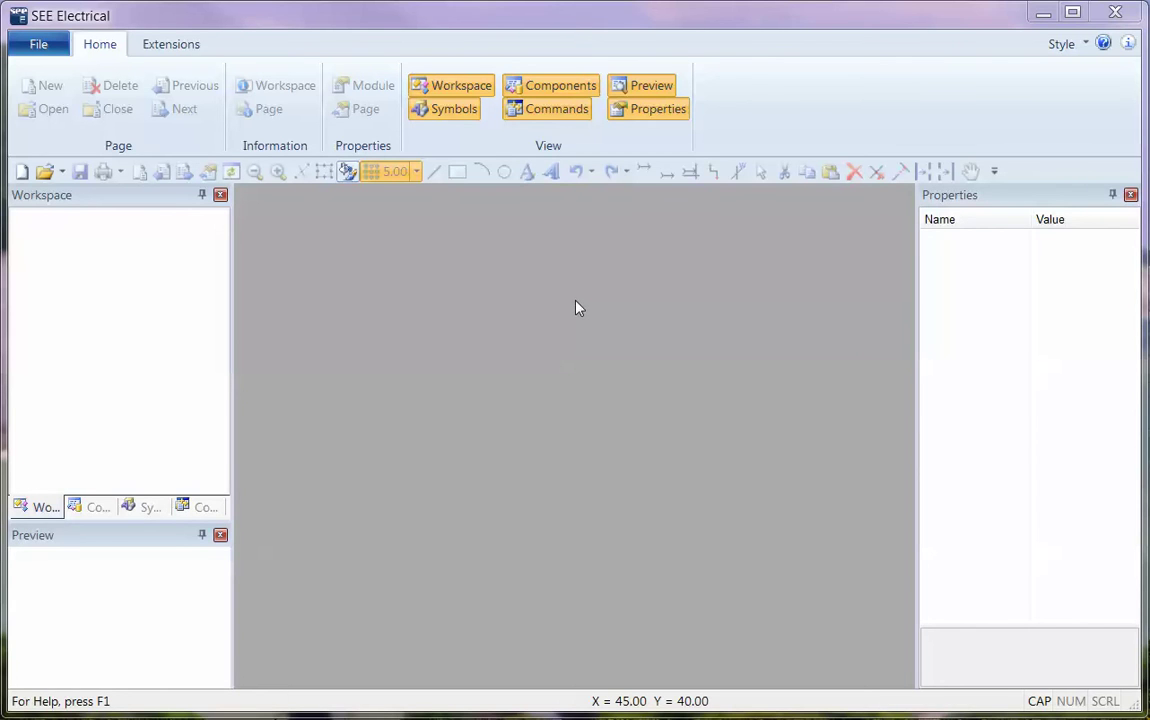
Step: Create a new workspace named FOLDERS from the Standard-CodeConsecutiveNumbers template
left_click(58, 47)
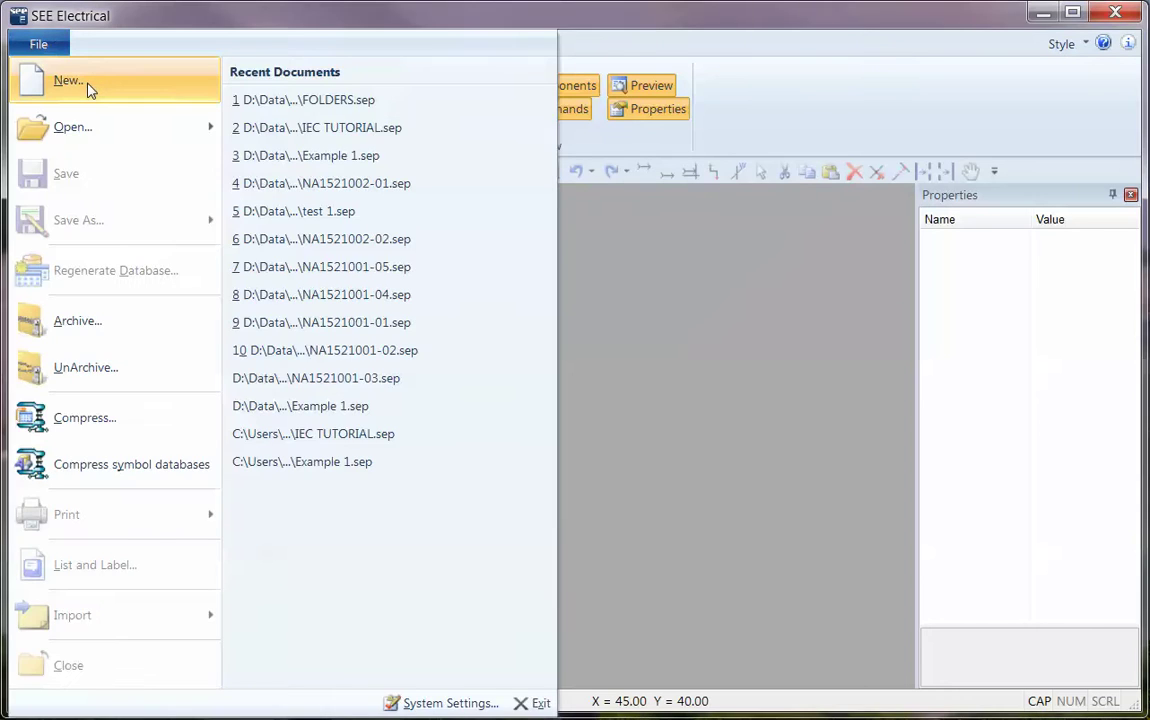
left_click(68, 81)
type("FOLDERS")
key("Return")
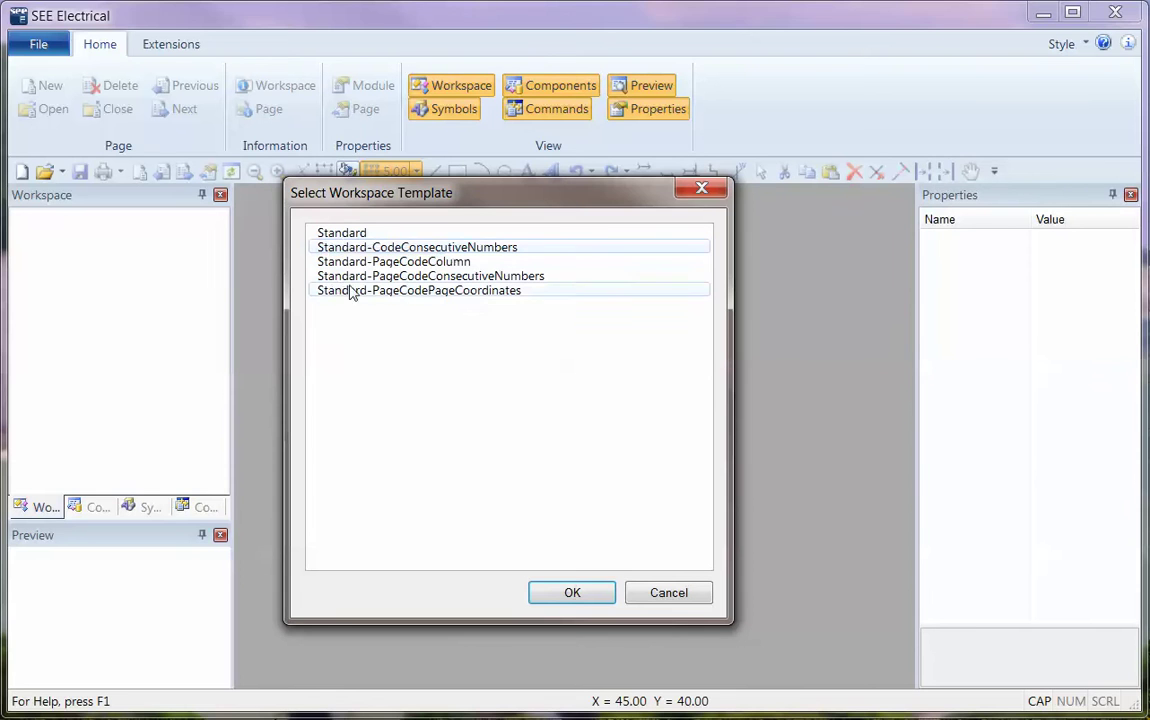
left_click(572, 590)
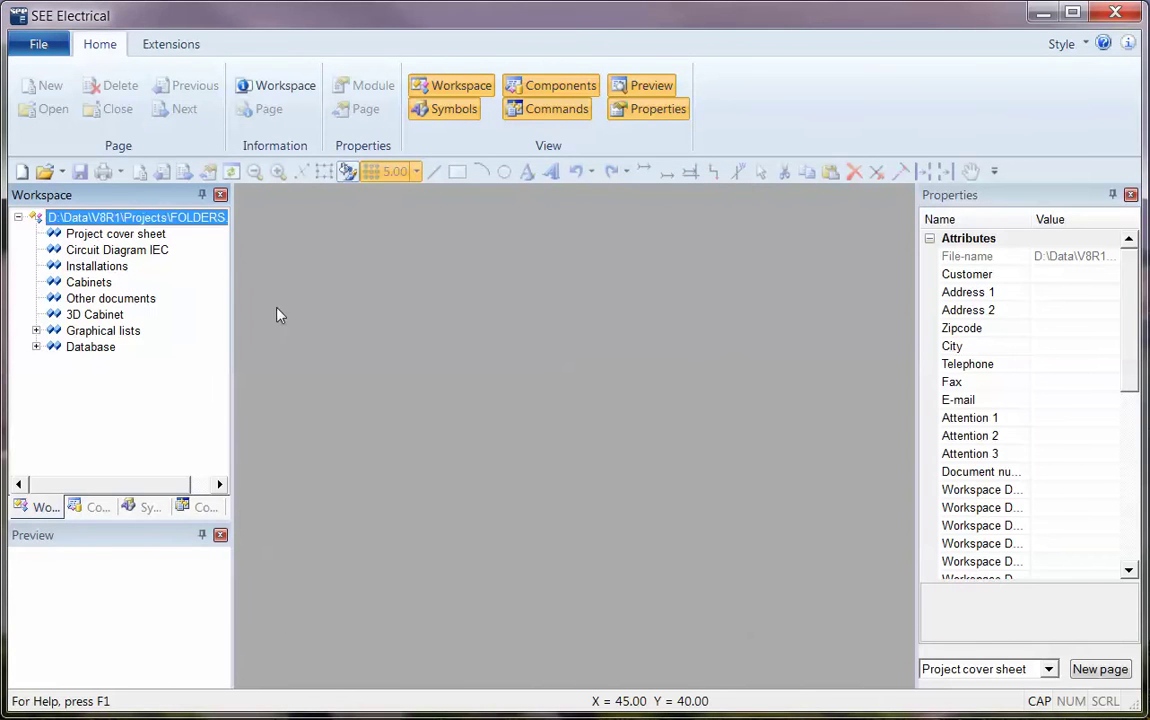
Step: Enable Function / Location management for the FOLDERS workspace with a Dash box linetype
right_click(168, 222)
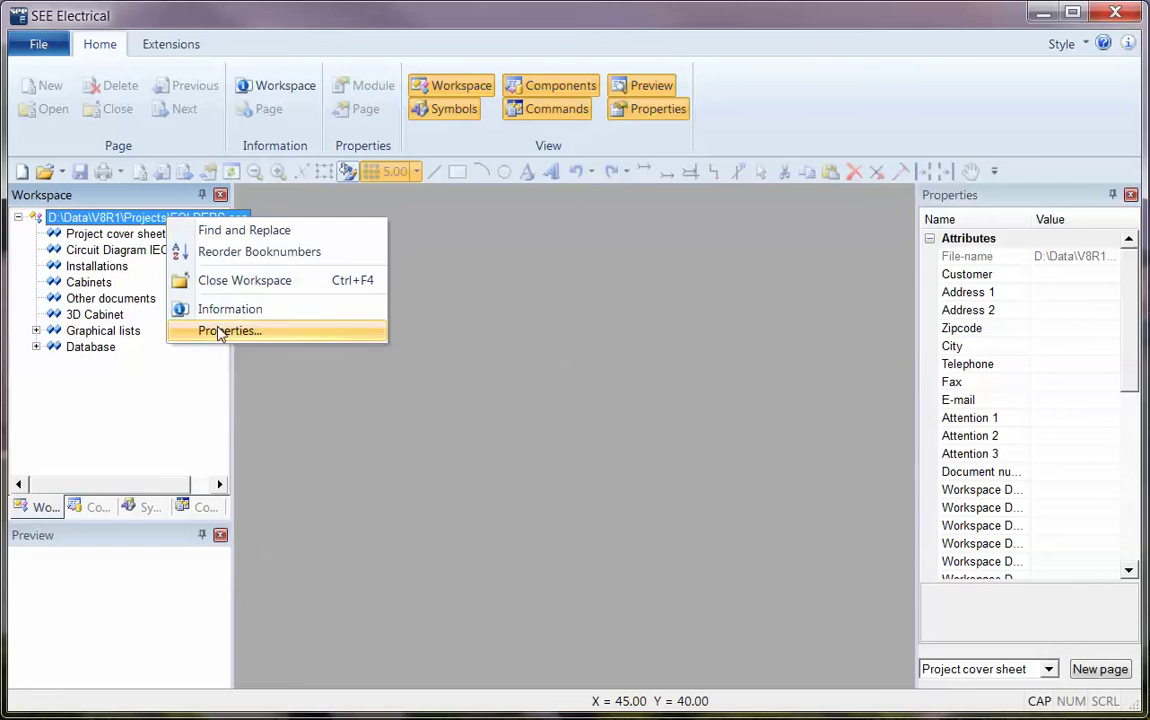
left_click(229, 331)
left_click(261, 290)
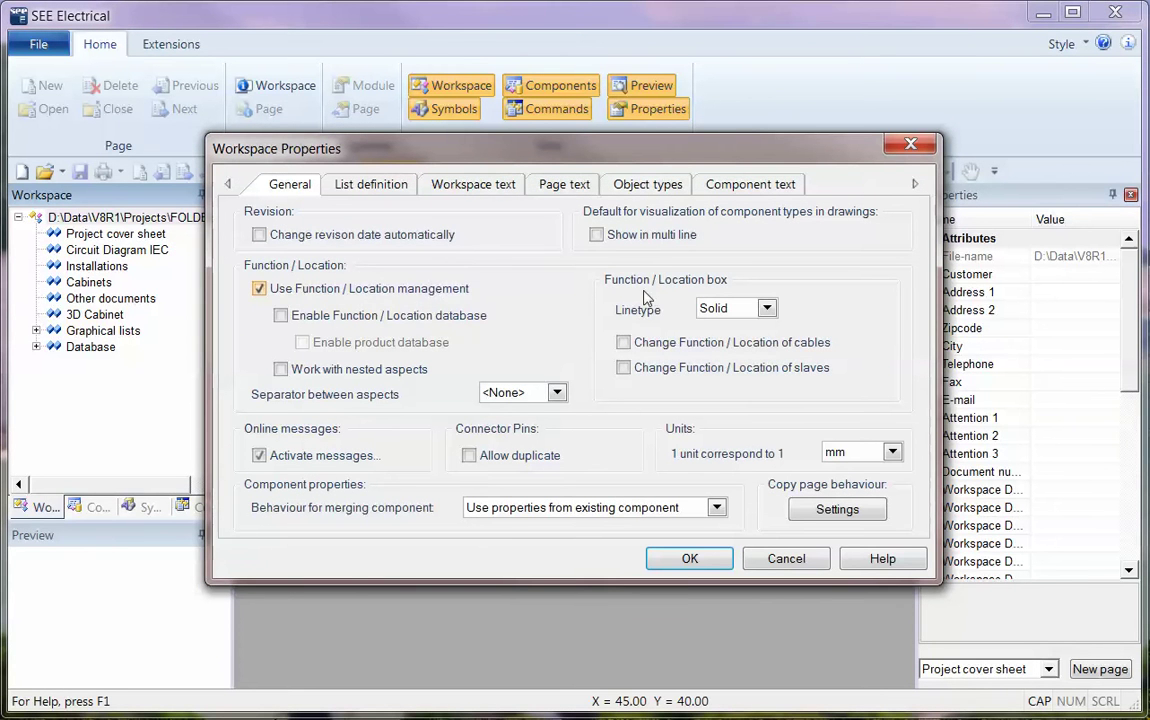
left_click(766, 308)
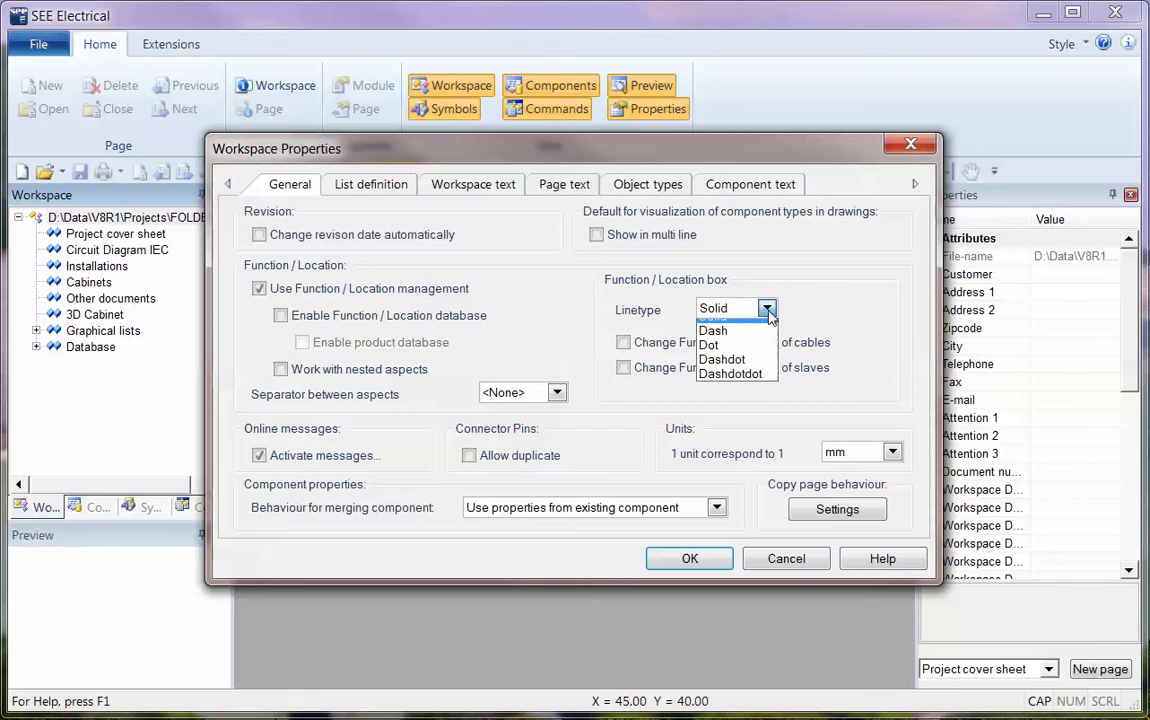
left_click(714, 341)
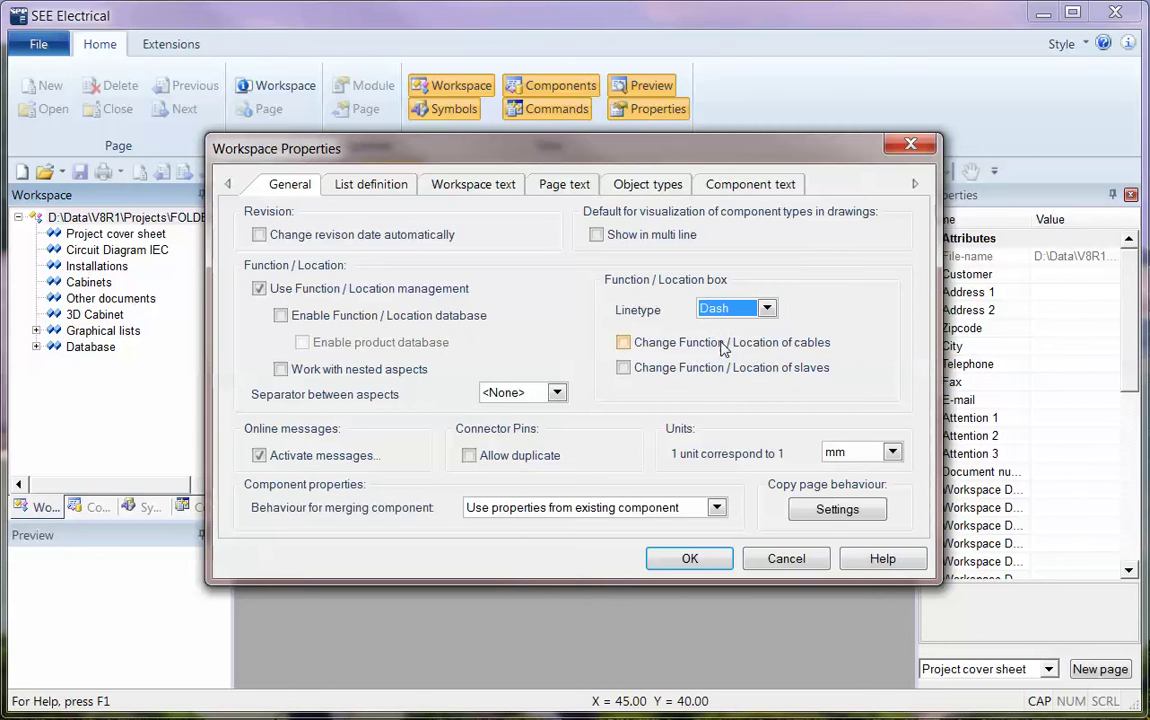
left_click(692, 560)
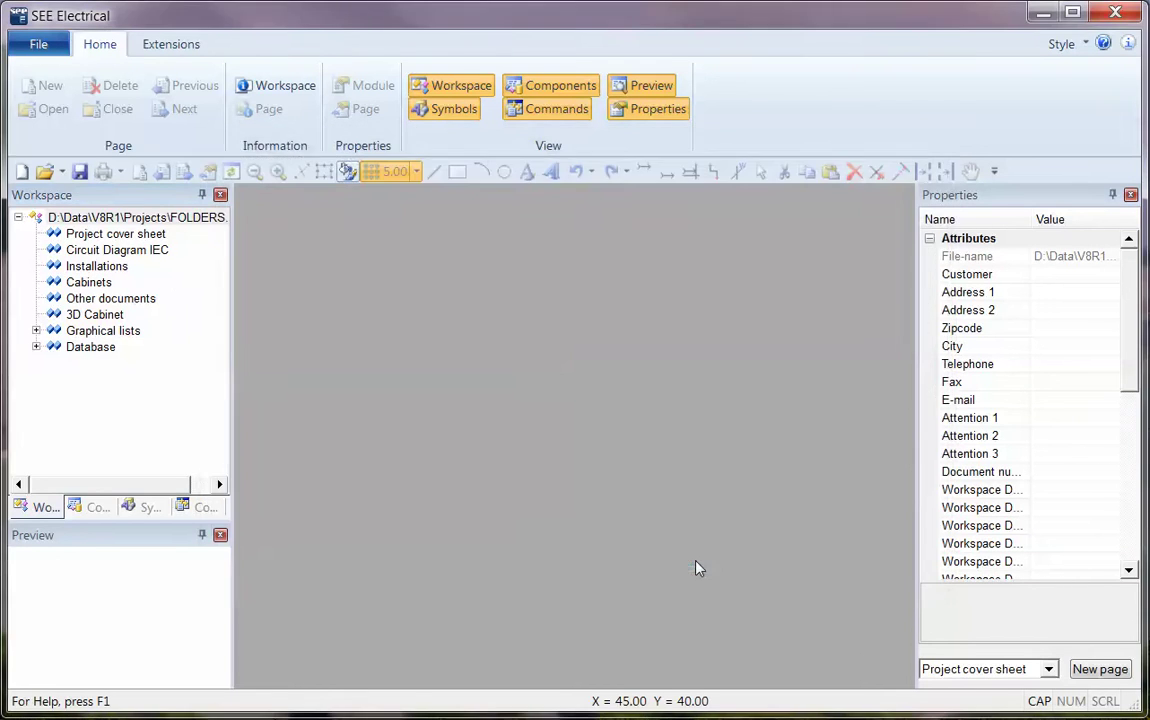
Step: Add folder SPARE (EXAMPLE TEXT) under Circuit Diagram IEC with a new page 0001
right_click(137, 254)
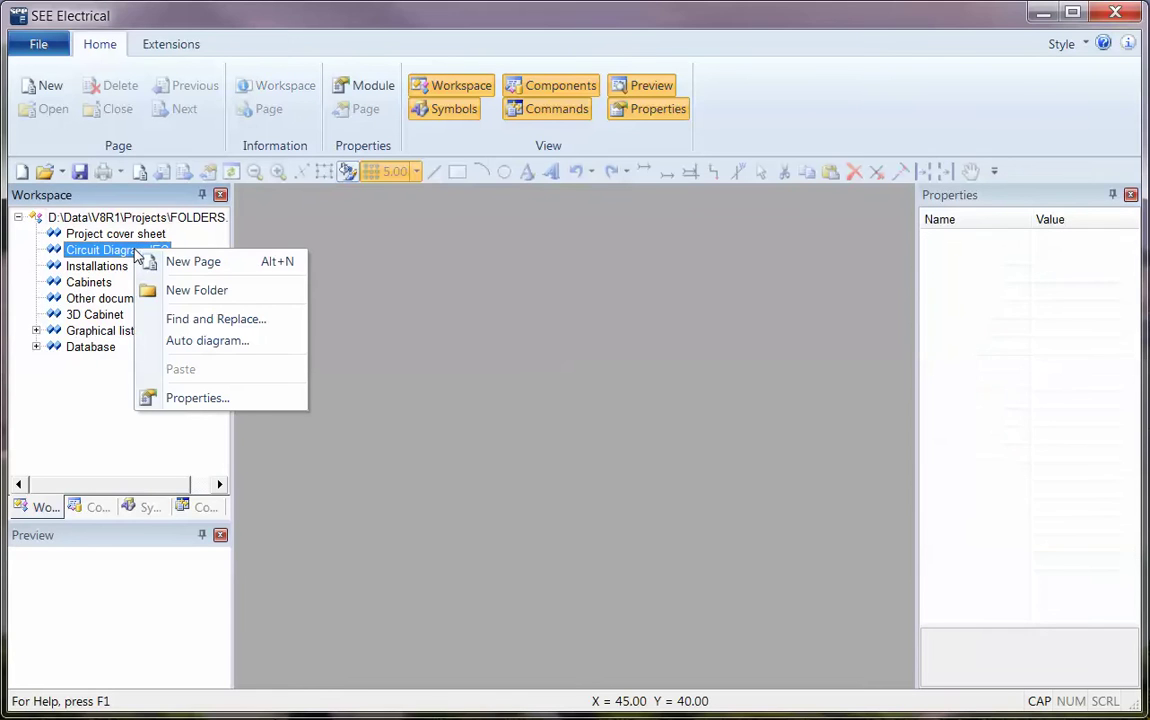
left_click(205, 293)
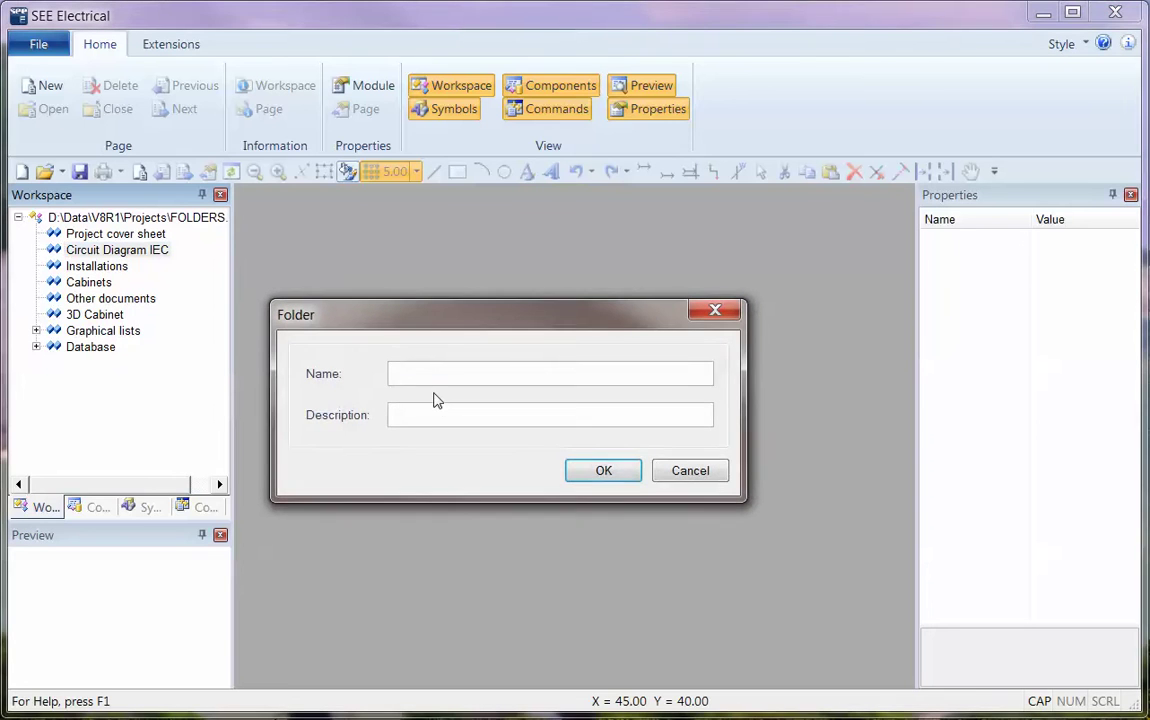
type("SPARE")
left_click(620, 476)
right_click(160, 267)
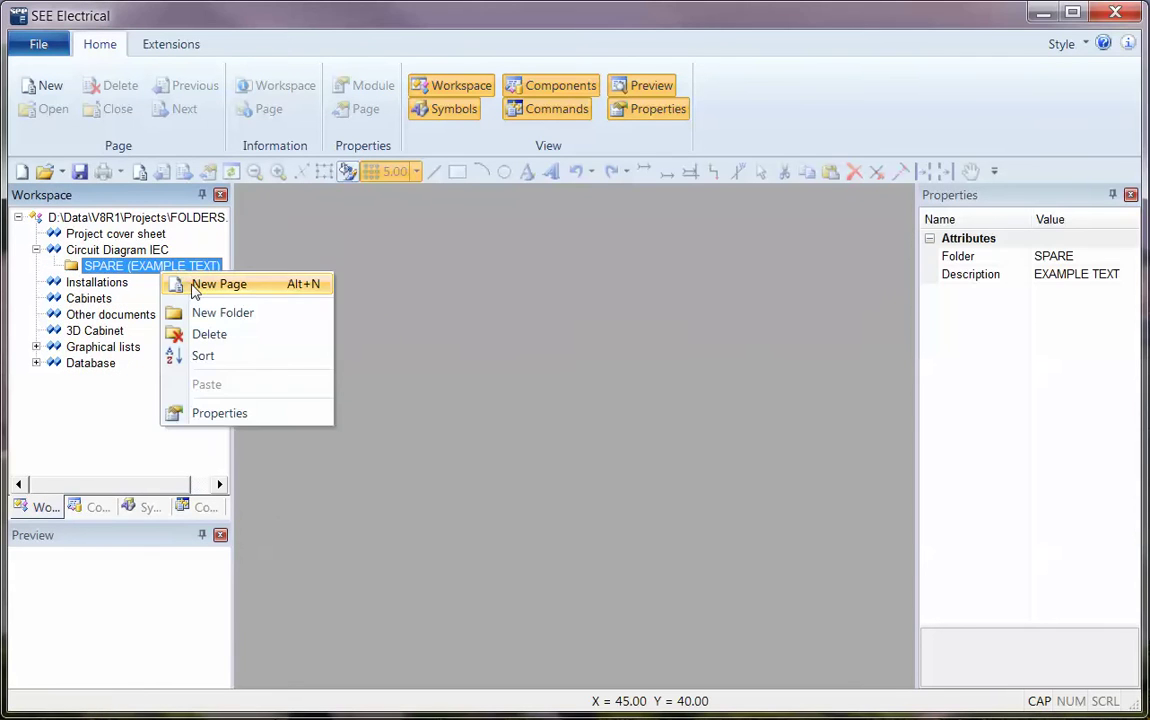
left_click(207, 287)
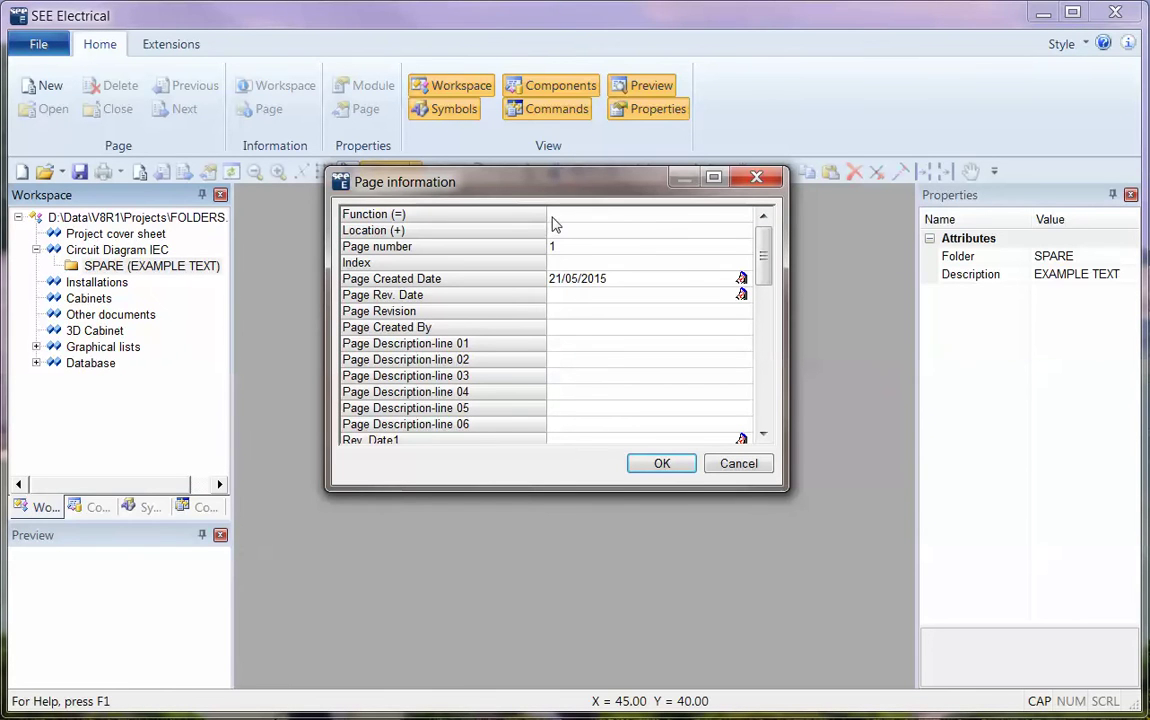
key("BackSpace")
type("1")
left_click(660, 464)
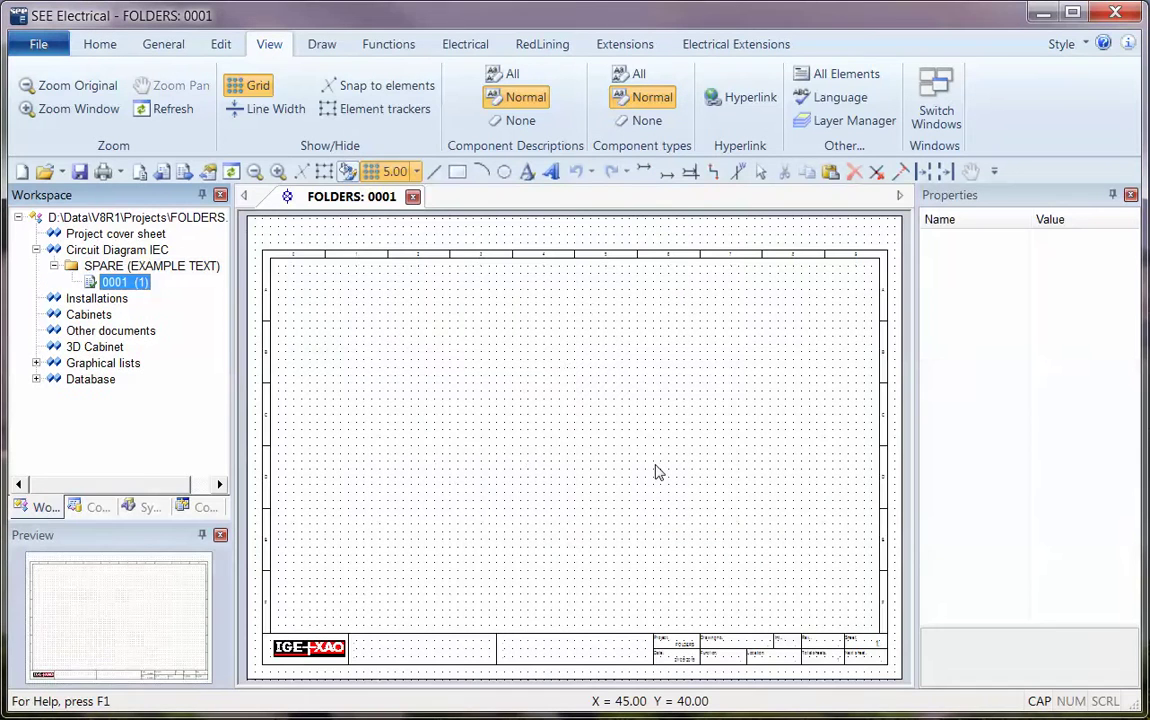
Step: Add folder SPARE 2 under Circuit Diagram IEC with its own page 0001
left_click(133, 251)
right_click(135, 253)
left_click(200, 288)
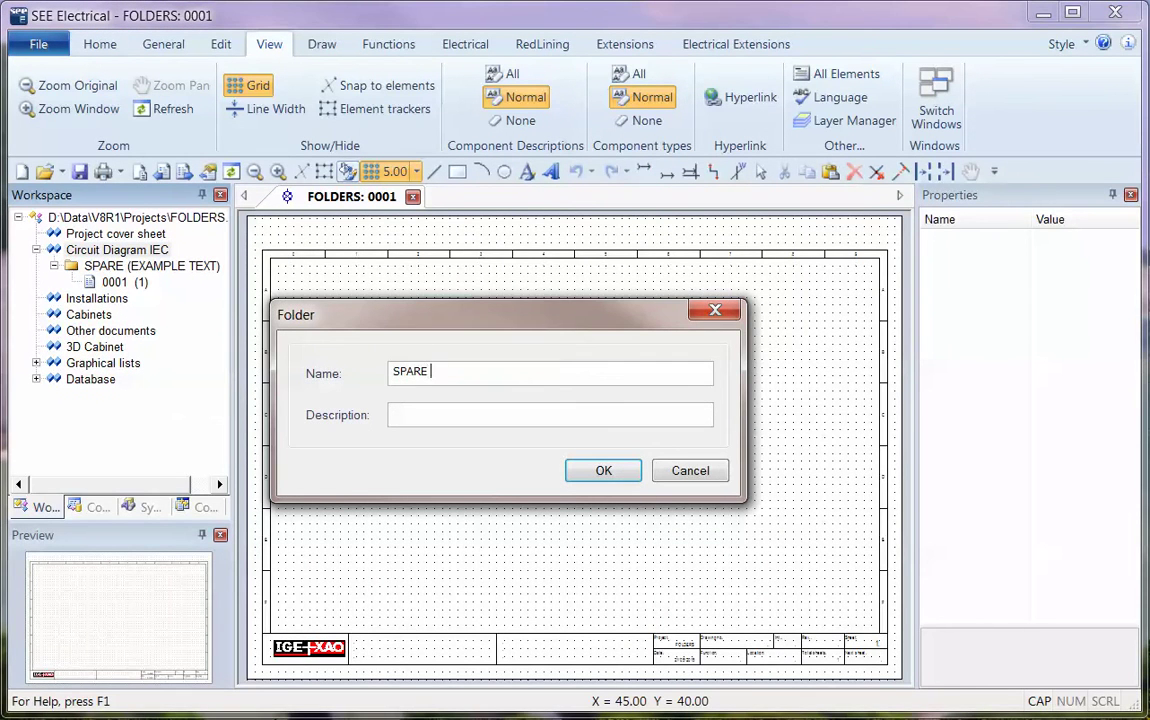
left_click(616, 471)
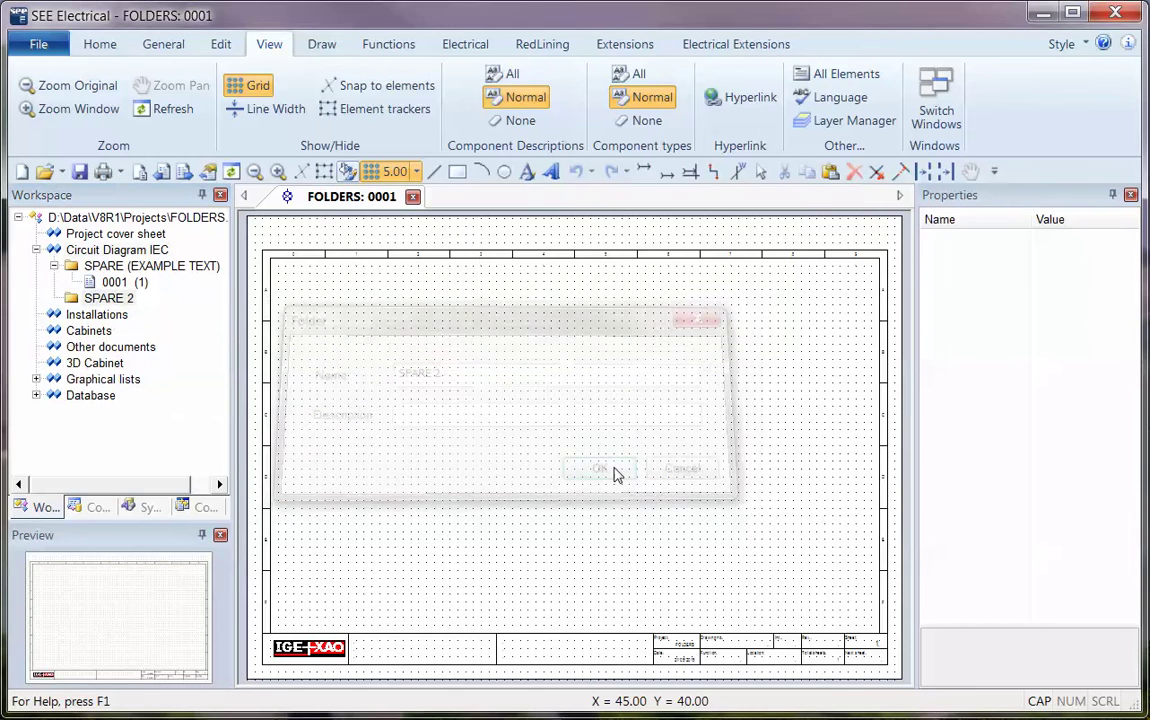
right_click(106, 299)
left_click(150, 313)
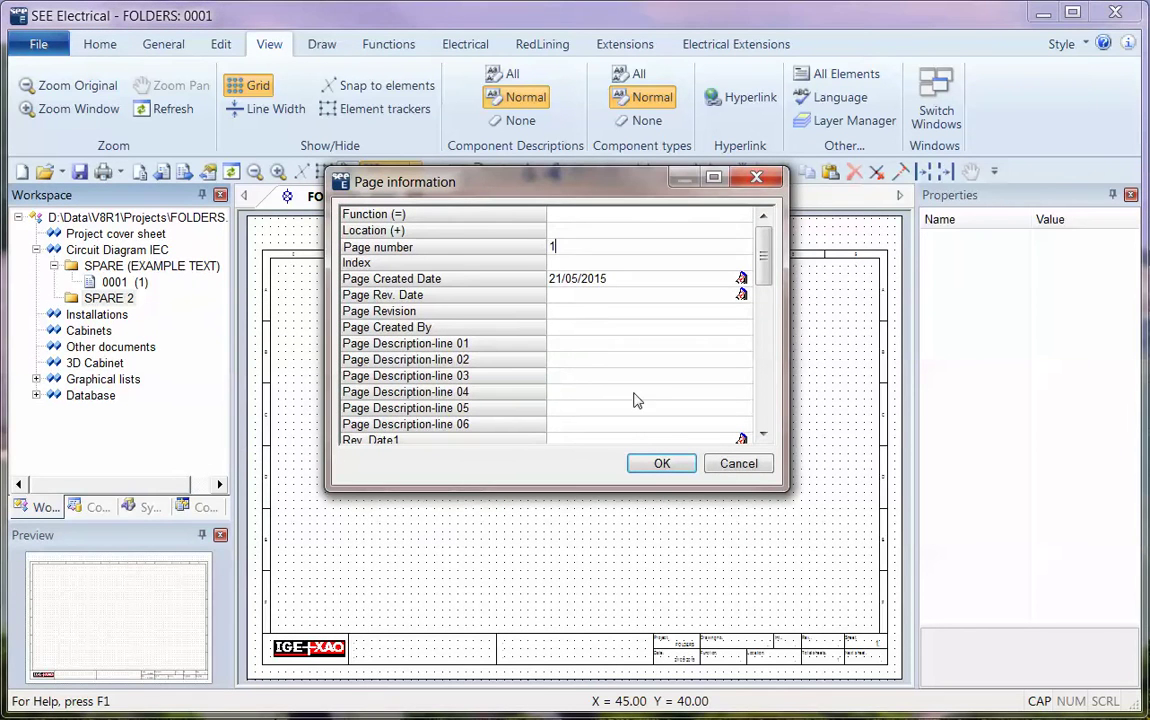
left_click(660, 464)
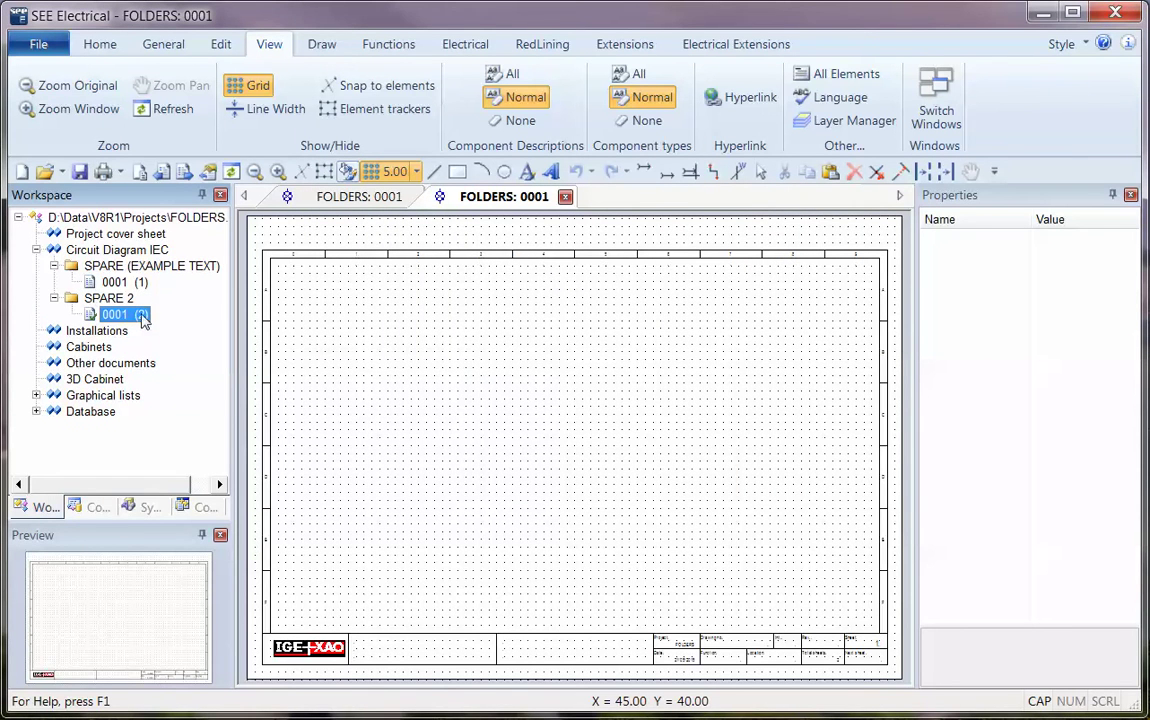
Step: Create function folder =P1 described PANEL 1 under Circuit Diagram IEC with a page 0001
left_click(54, 298)
left_click(54, 266)
right_click(108, 250)
left_click(170, 296)
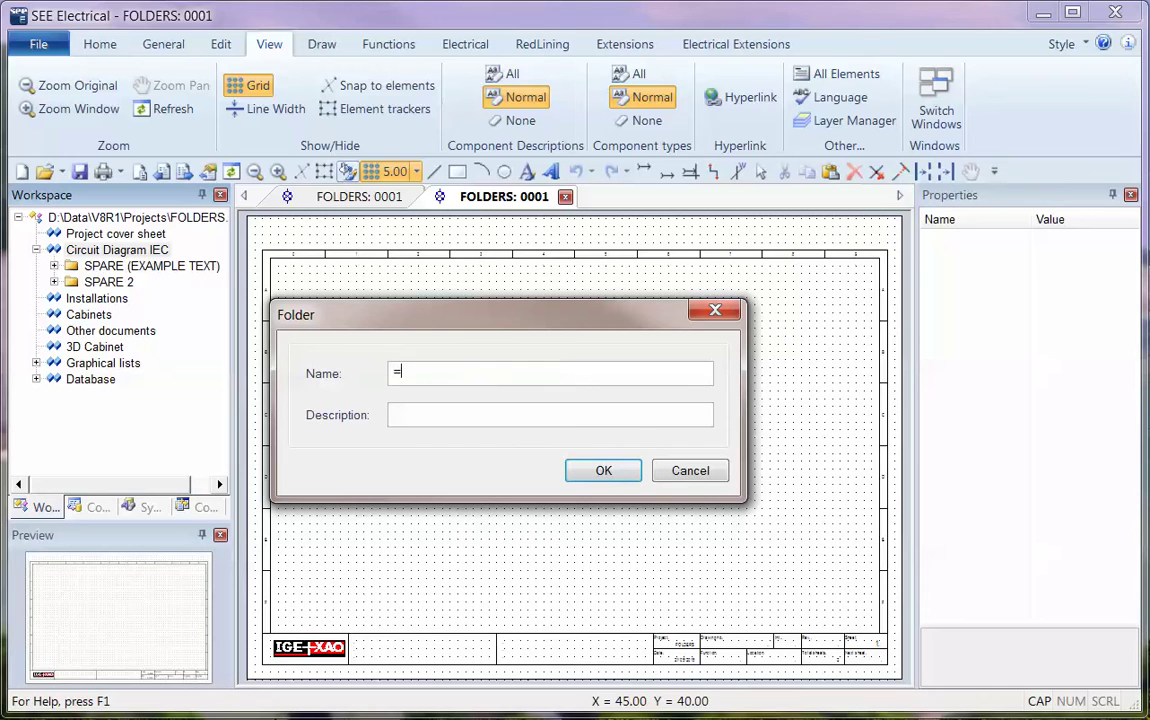
type("=P1")
left_click(544, 406)
type("PANEL 1")
left_click(604, 471)
right_click(147, 304)
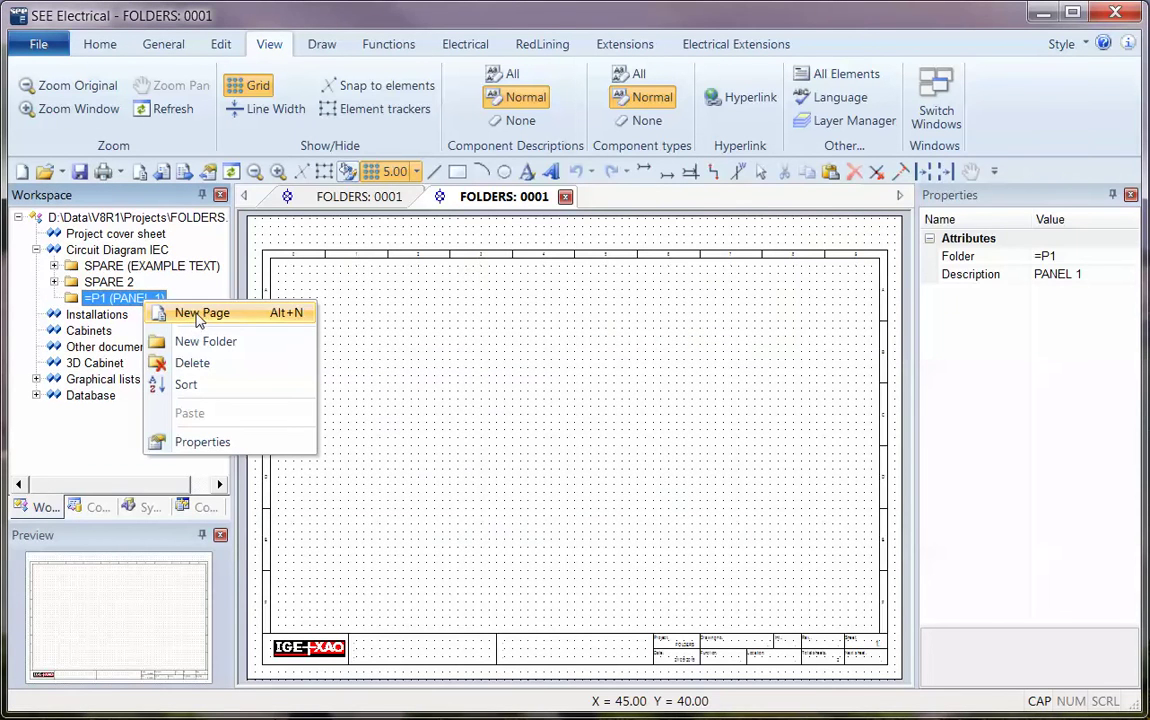
left_click(195, 318)
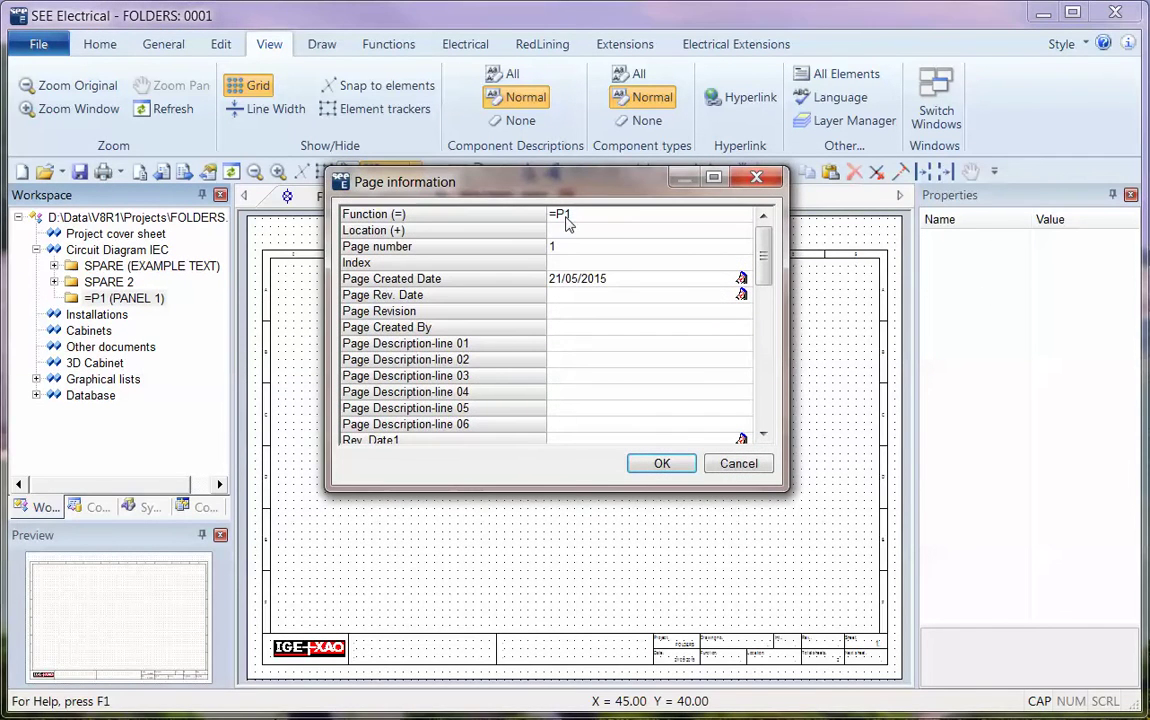
left_click(661, 464)
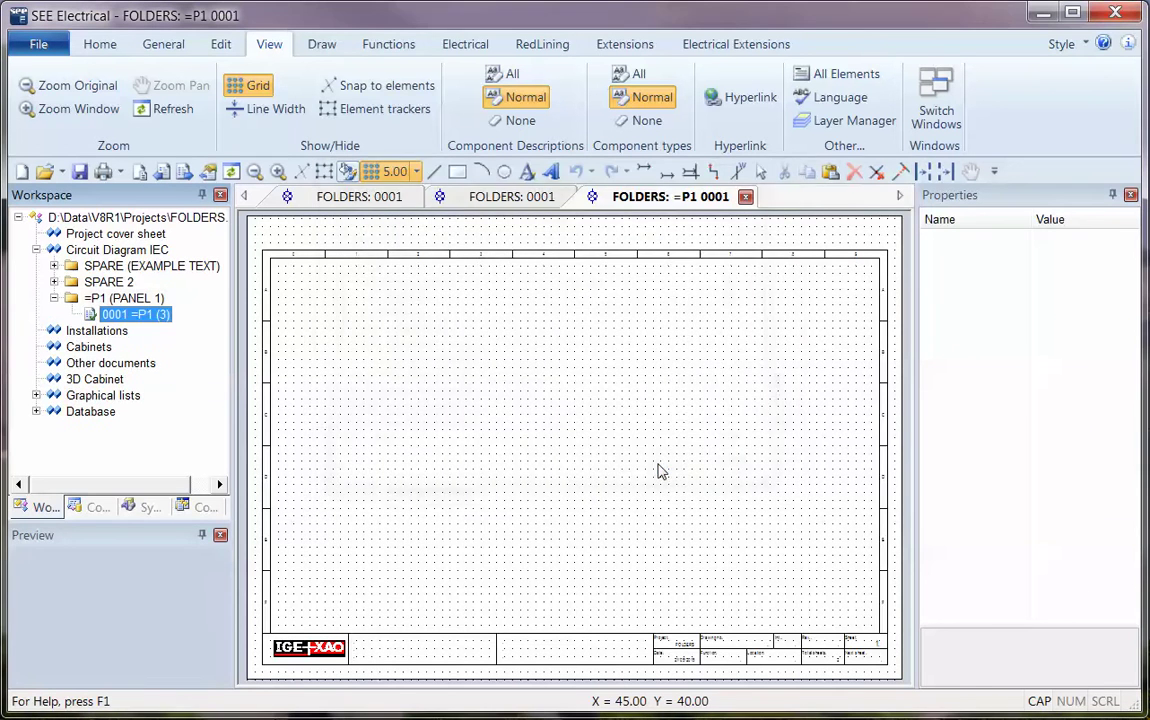
Step: Add location subfolder +A (MAIN LOCATION) inside =P1 with new page =P1+A 0001
right_click(136, 300)
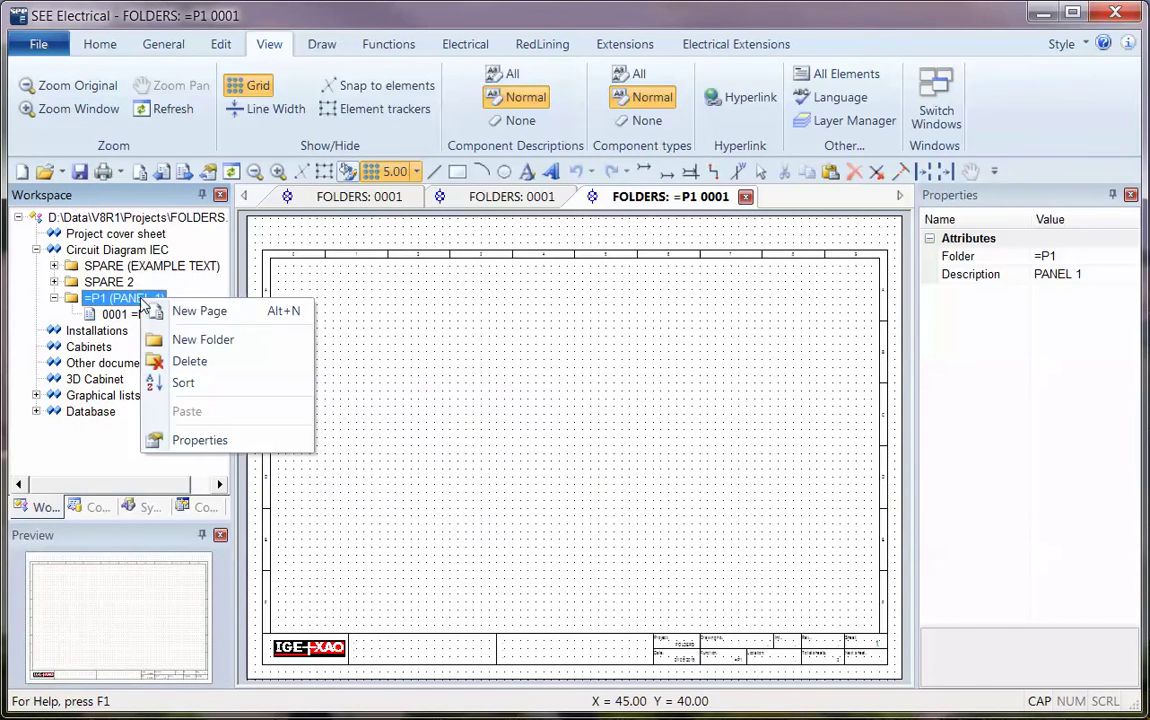
left_click(218, 342)
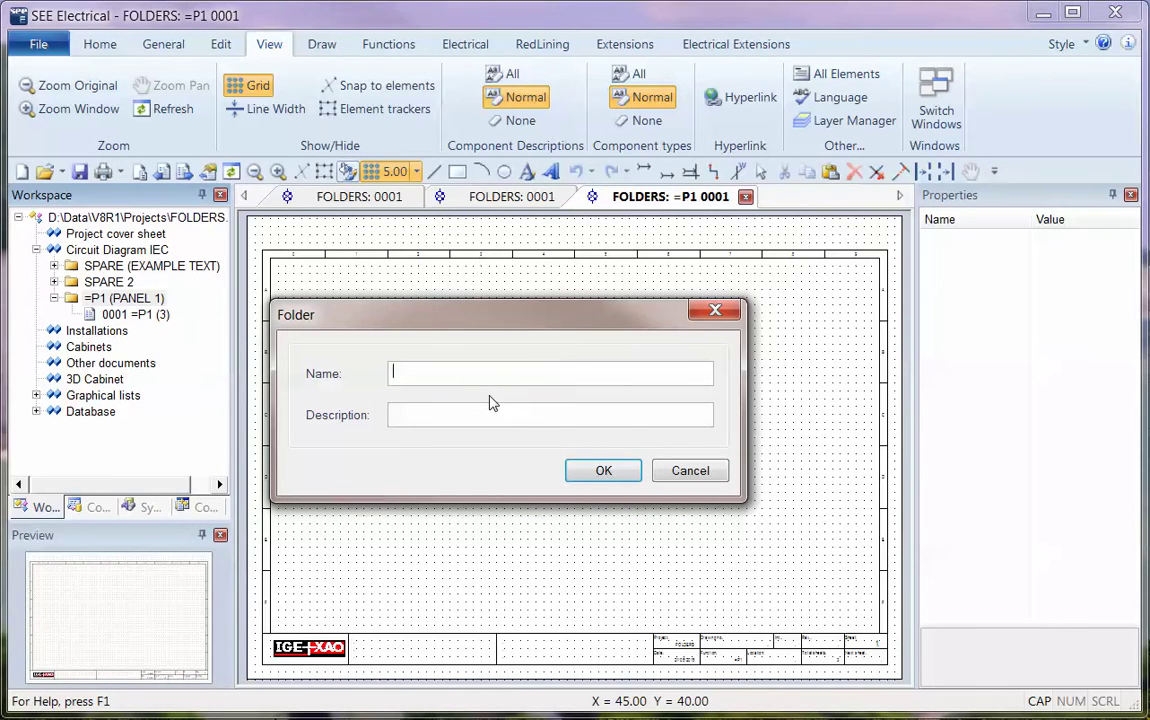
type("+A")
left_click(484, 419)
type("MAIN LOCATION")
left_click(598, 474)
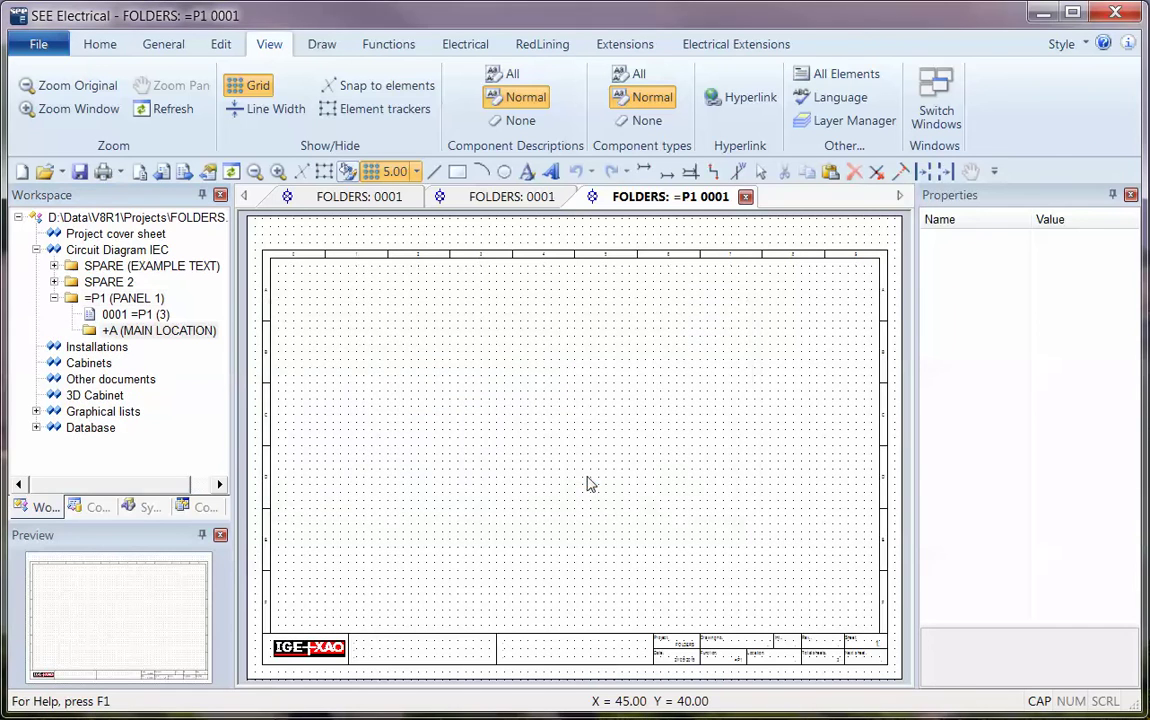
left_click(148, 334)
right_click(149, 335)
left_click(203, 345)
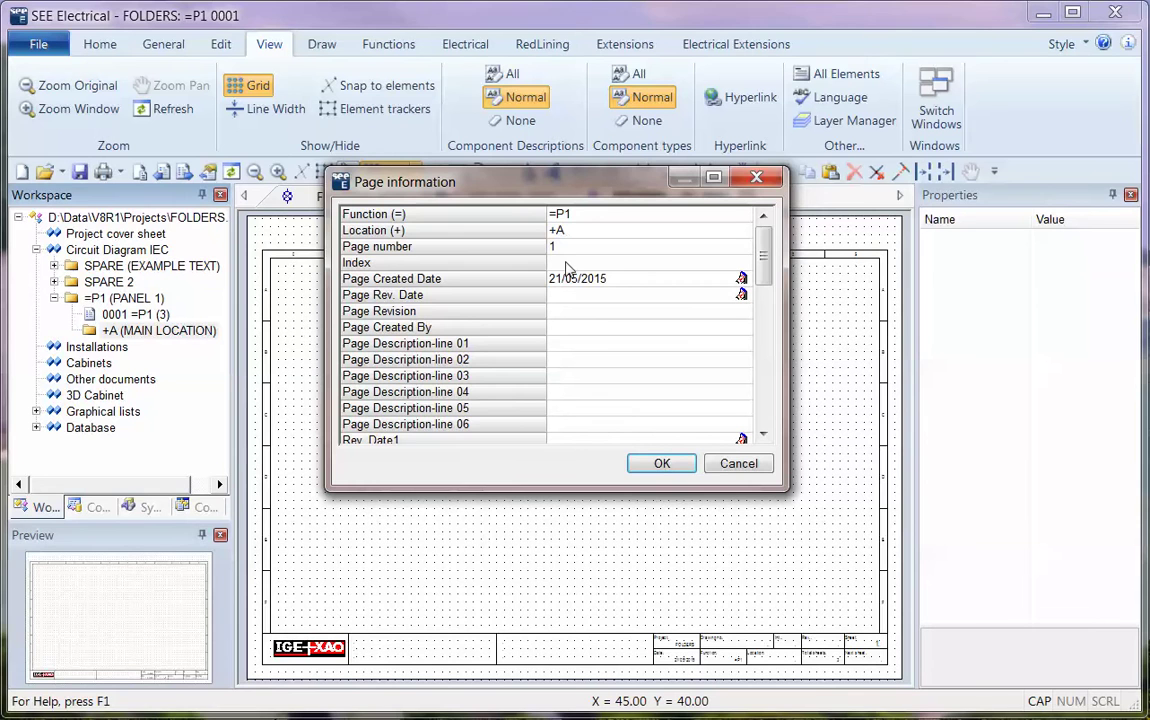
left_click(672, 465)
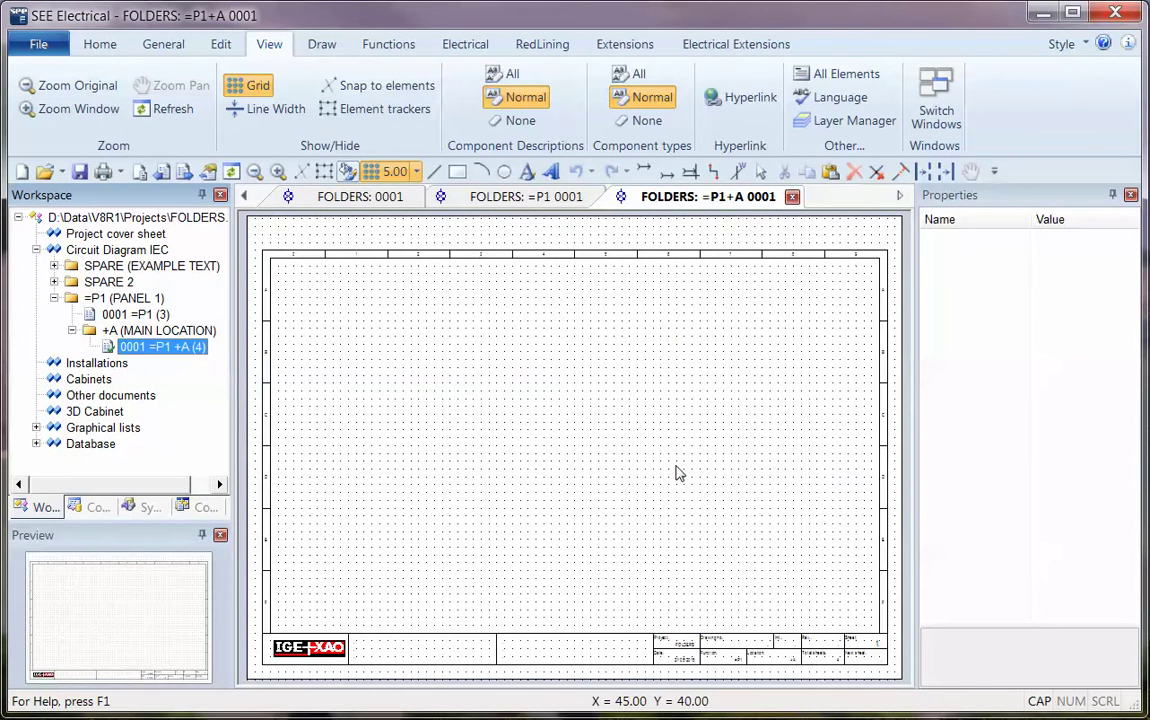
Step: Create folder +F1 described SORTED BY LOCATION under Circuit Diagram IEC
right_click(140, 253)
left_click(201, 298)
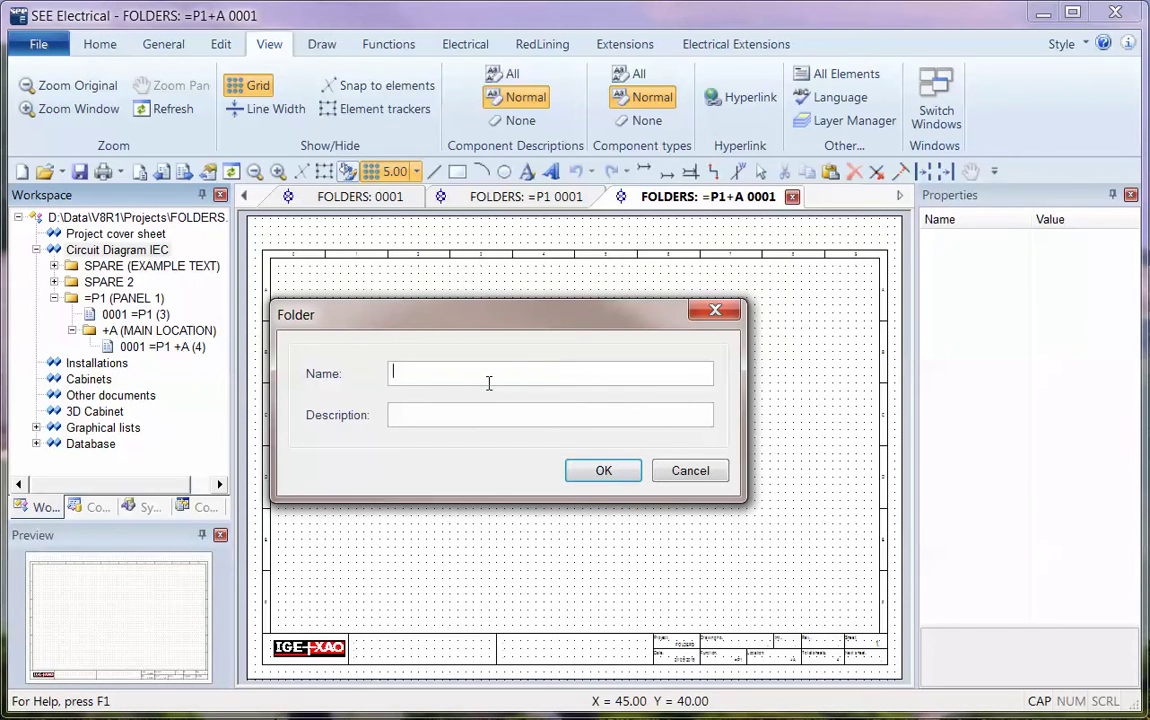
type("+F1")
left_click(503, 416)
type("SORTED BY LOCATION")
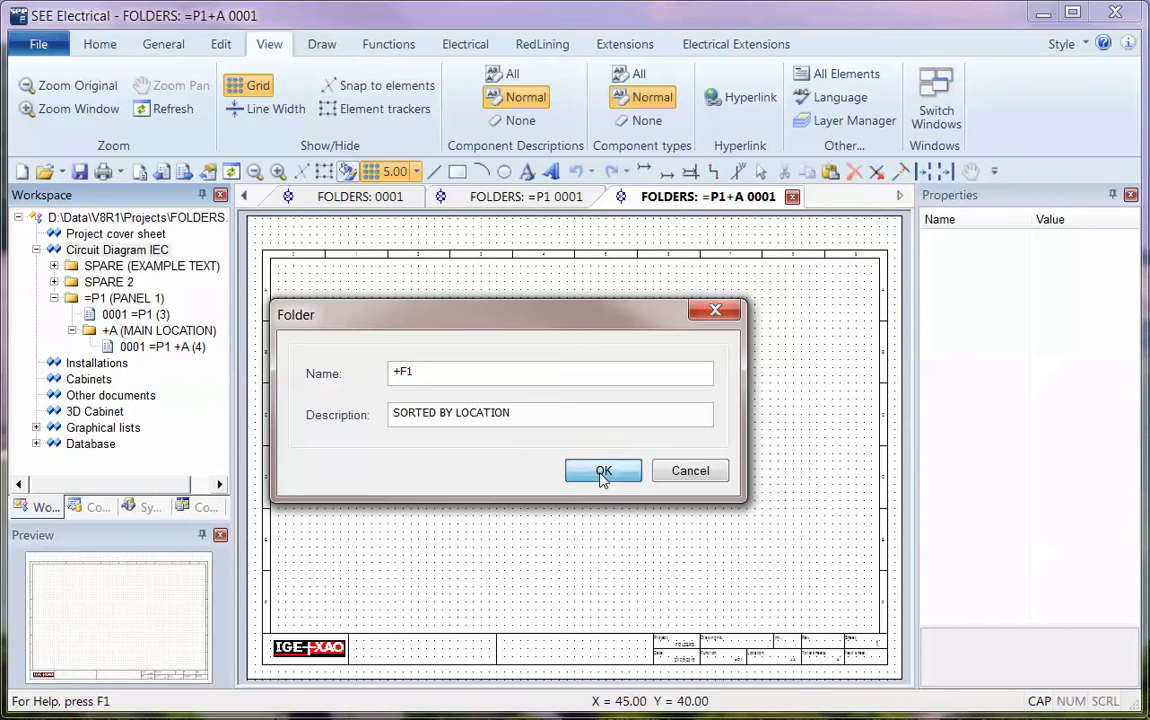
left_click(603, 473)
Step: Add subfolder =INST1 inside +F1 holding new page =INST1+F1 0001
left_click(137, 366)
right_click(137, 370)
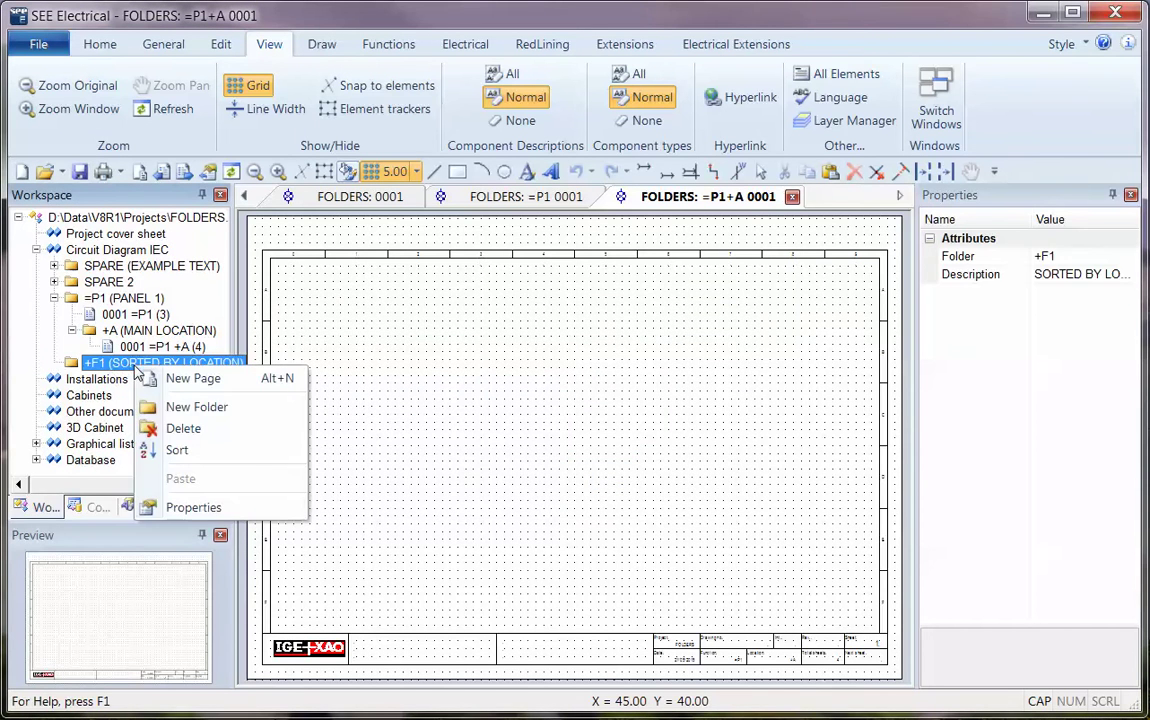
left_click(162, 404)
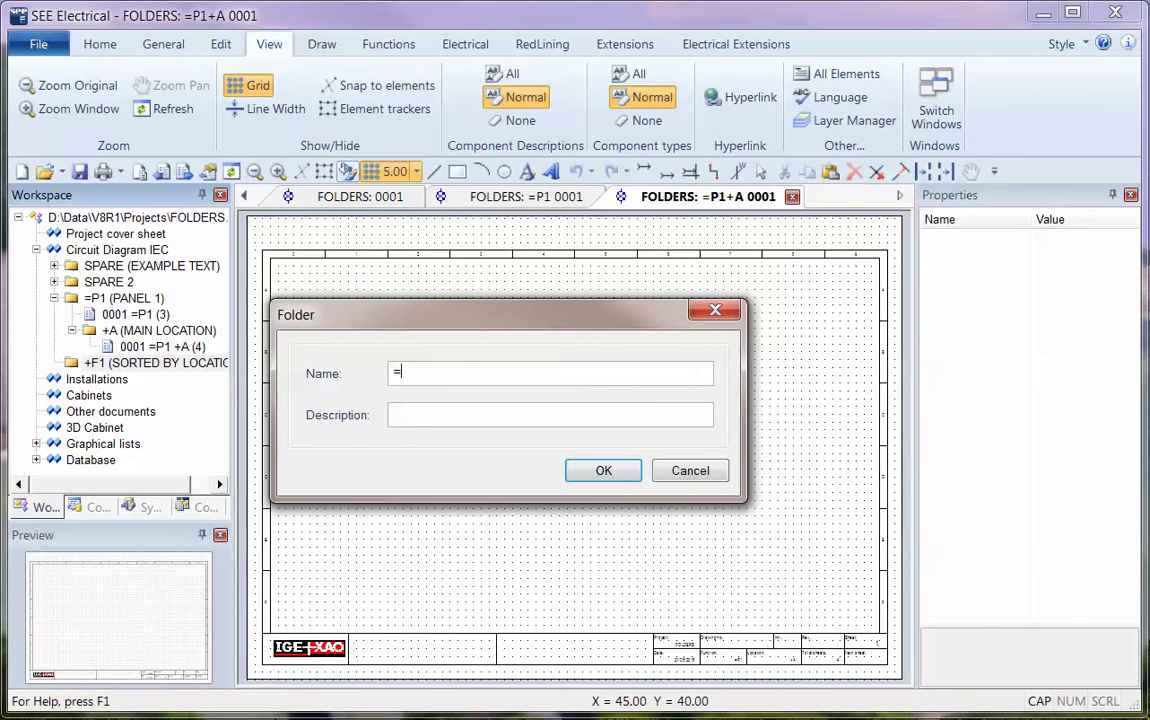
left_click(601, 474)
right_click(122, 380)
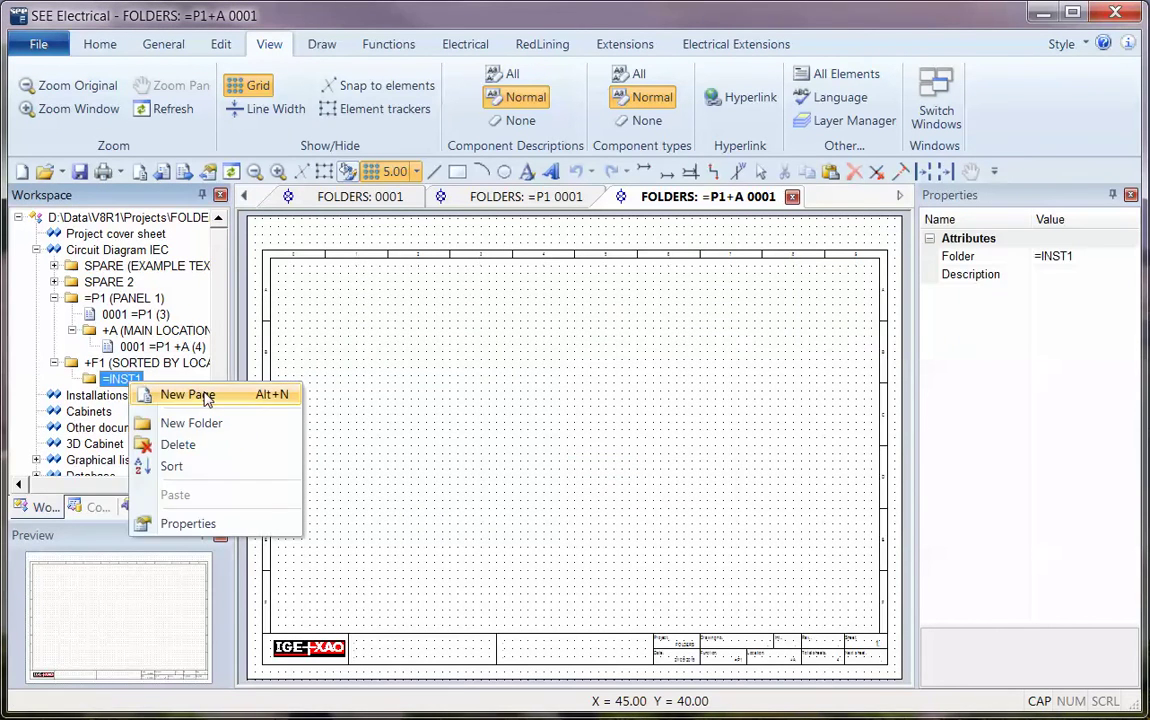
left_click(182, 394)
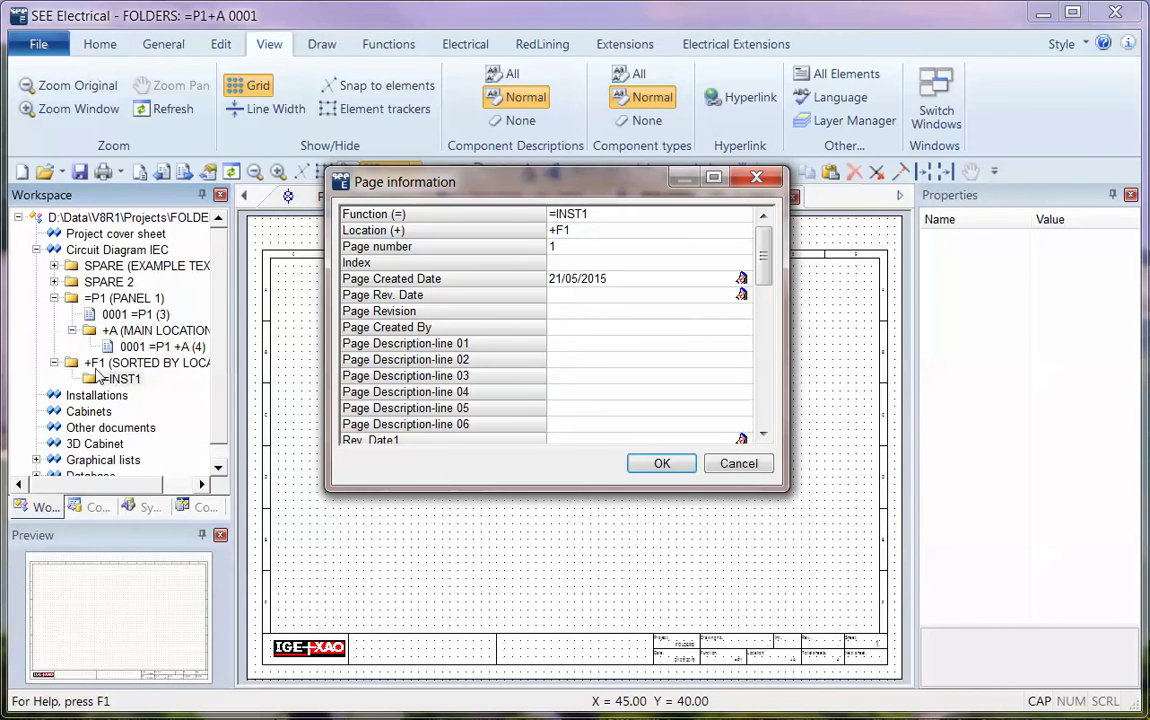
left_click(662, 464)
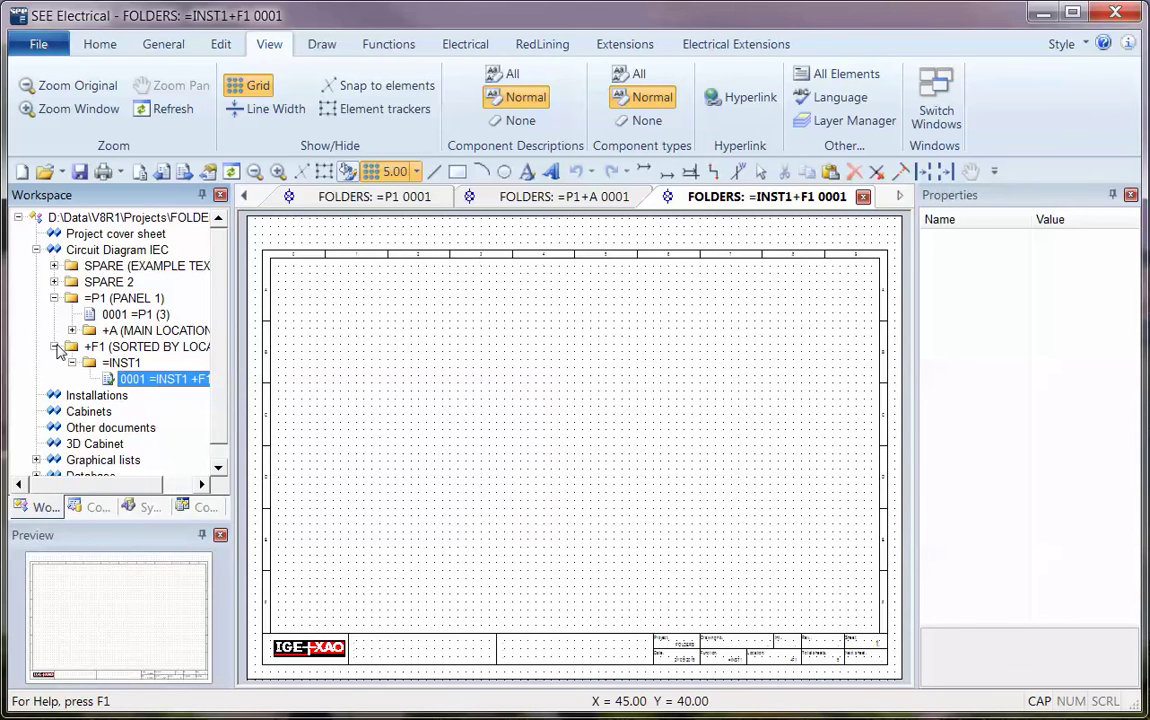
left_click(55, 298)
left_click(55, 314)
Step: Move +F1 up three places to the top of the Circuit Diagram IEC folder order
right_click(105, 315)
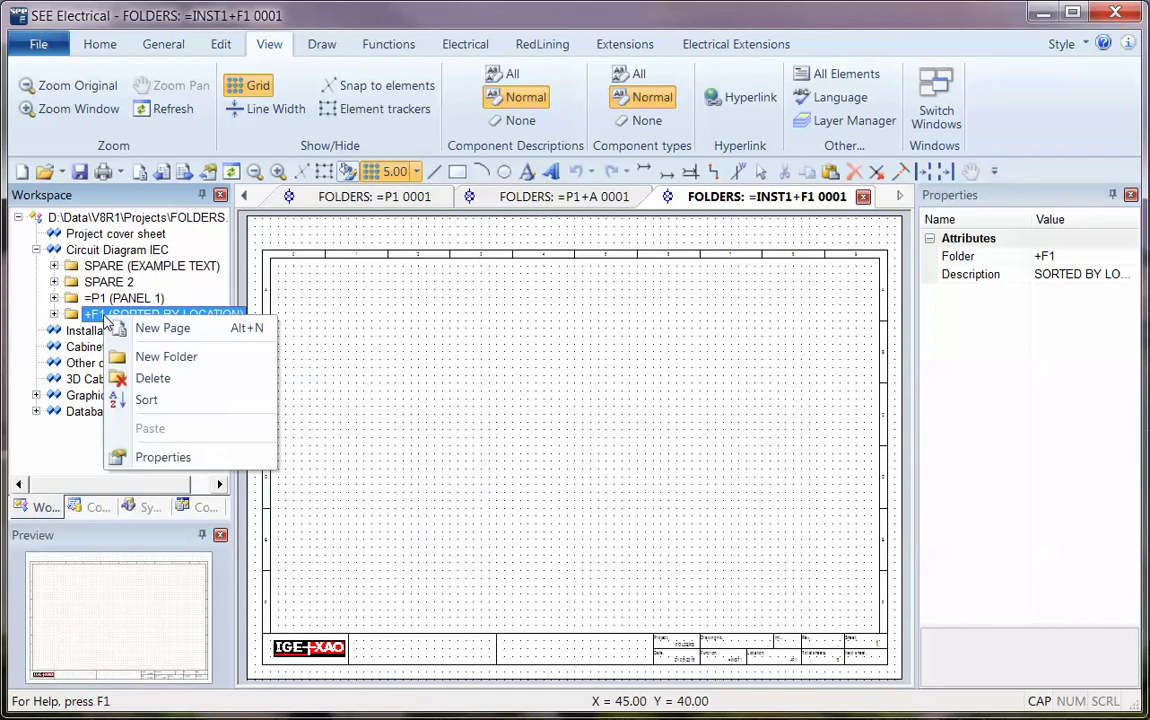
left_click(165, 400)
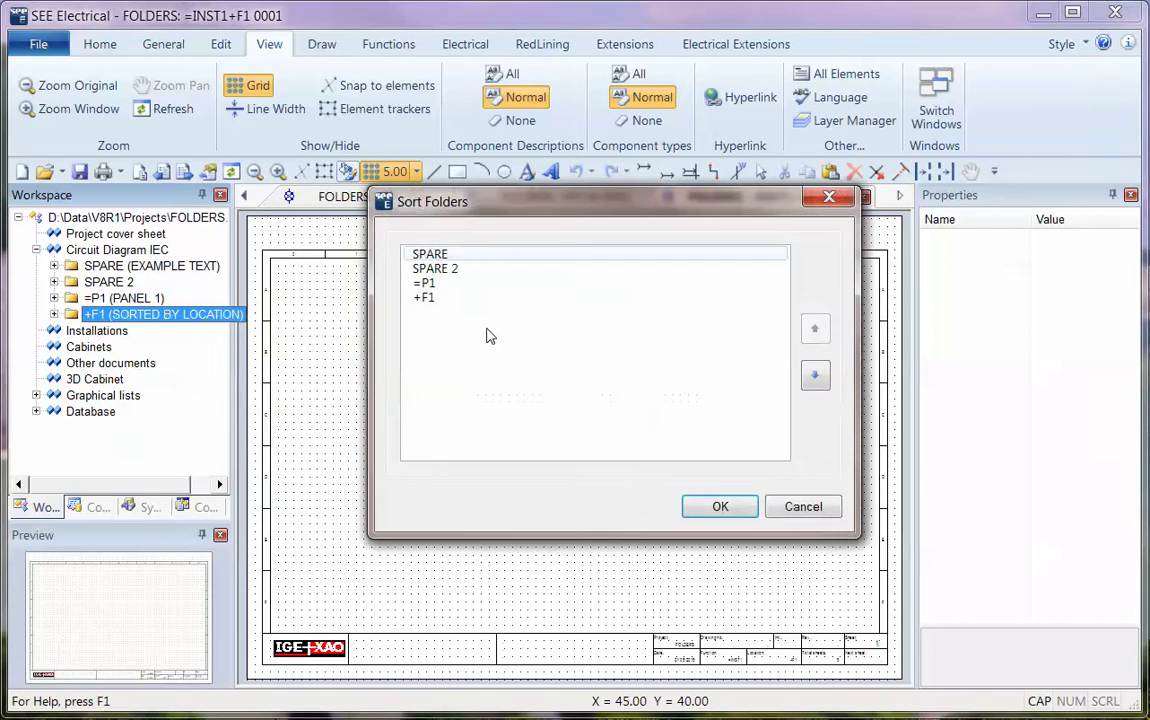
left_click(423, 298)
left_click(815, 328)
left_click(815, 328)
left_click(815, 328)
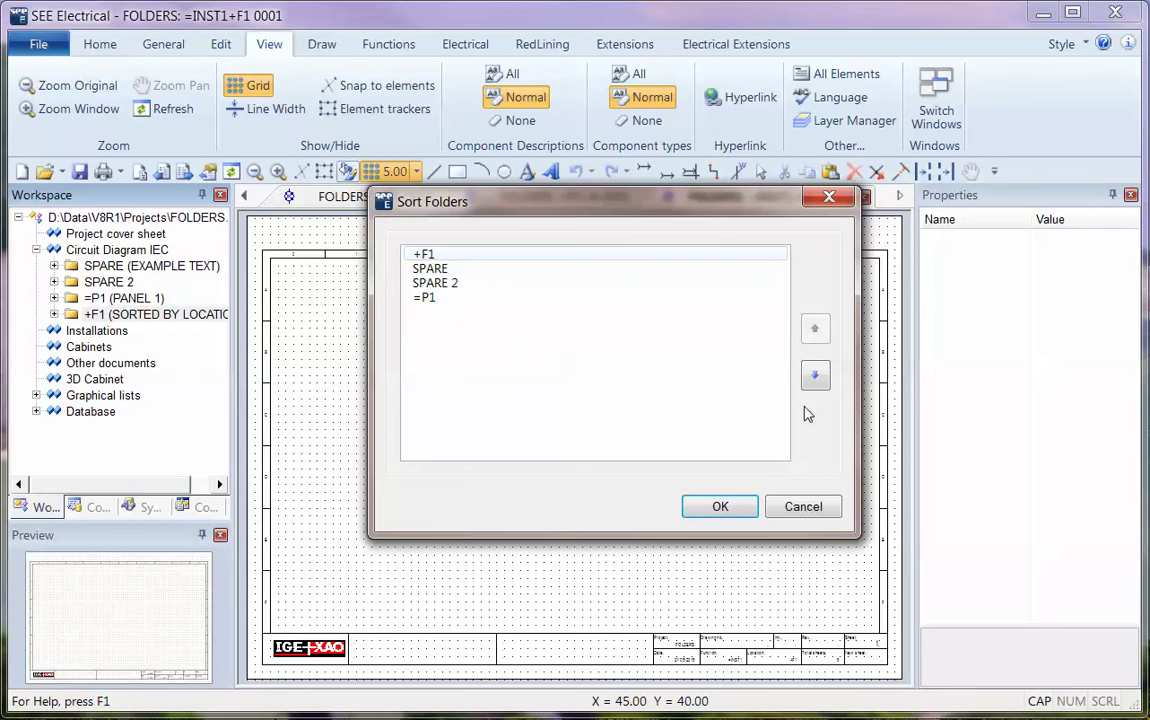
left_click(736, 506)
double_click(72, 266)
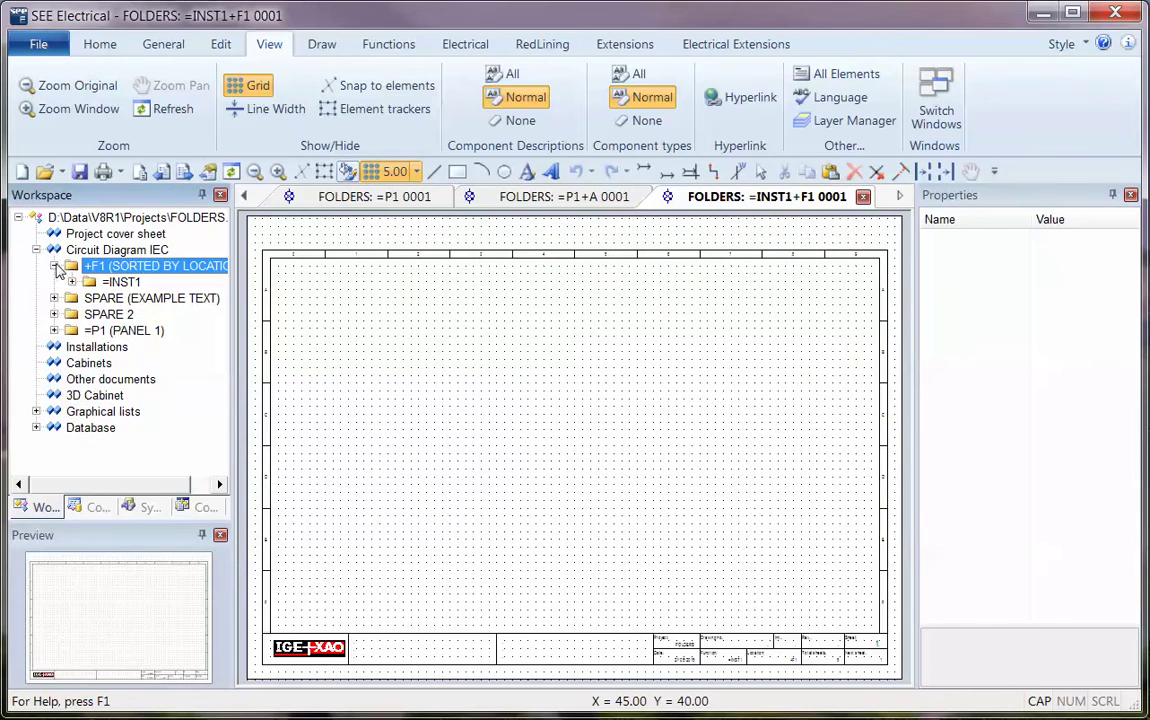
Step: Reorder the book numbers for the whole project from its root node
left_click(73, 283)
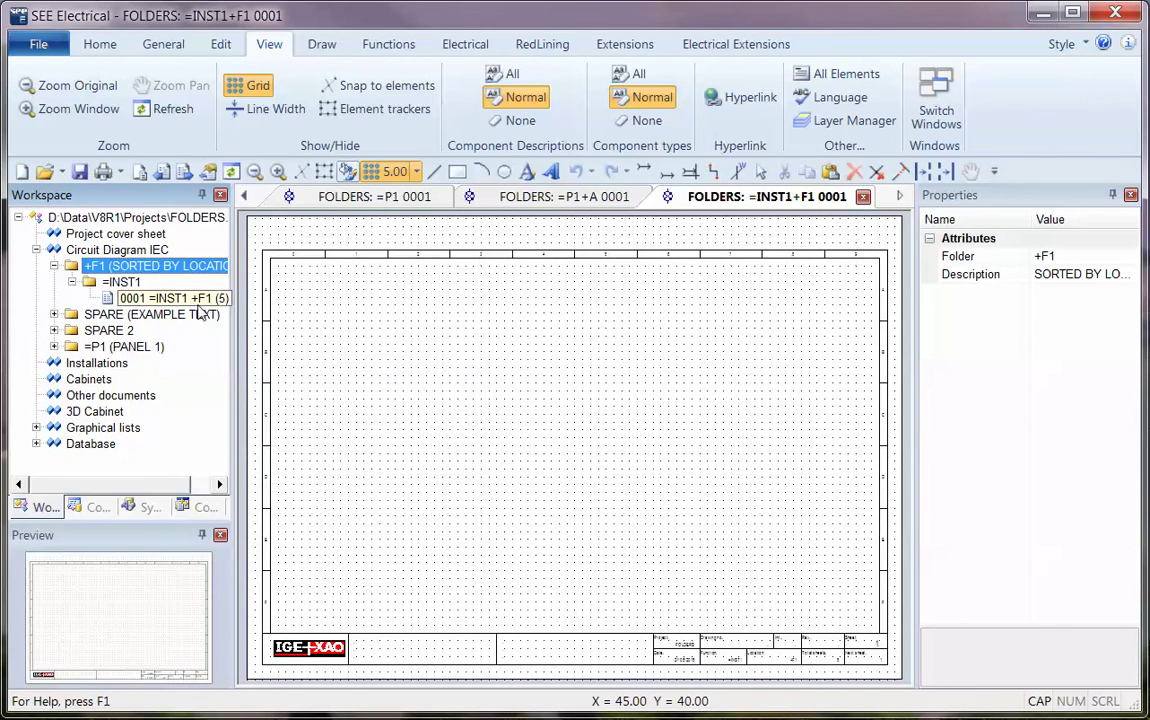
left_click(55, 315)
right_click(124, 217)
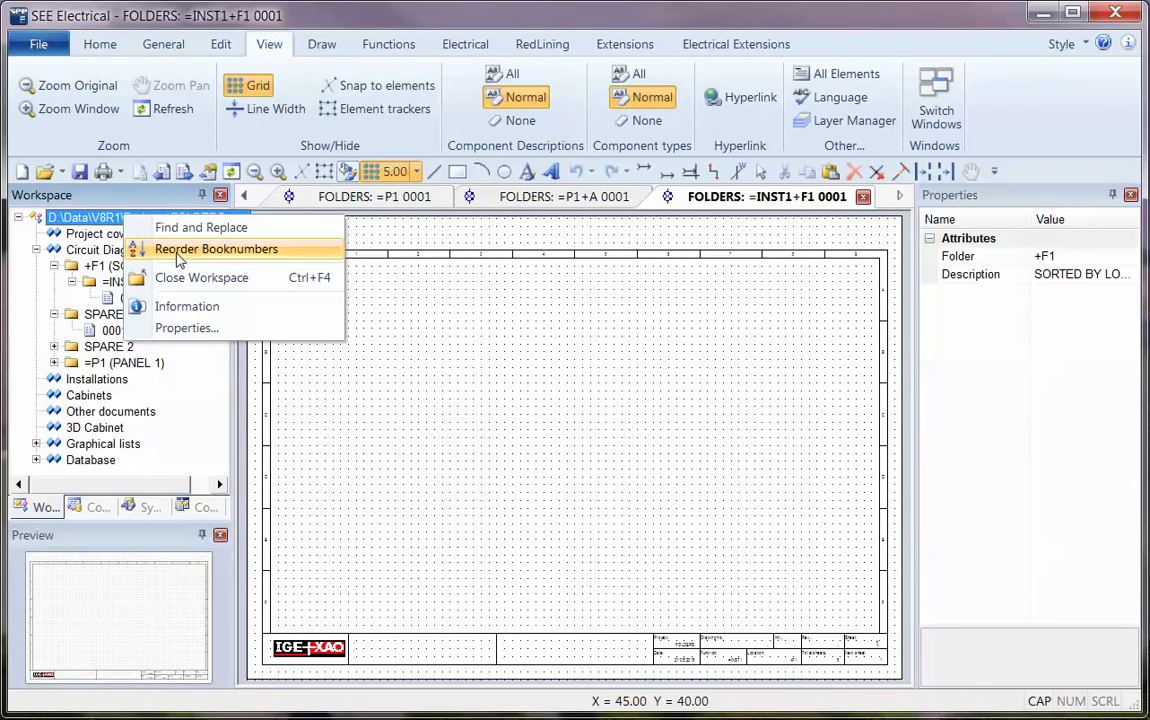
left_click(192, 250)
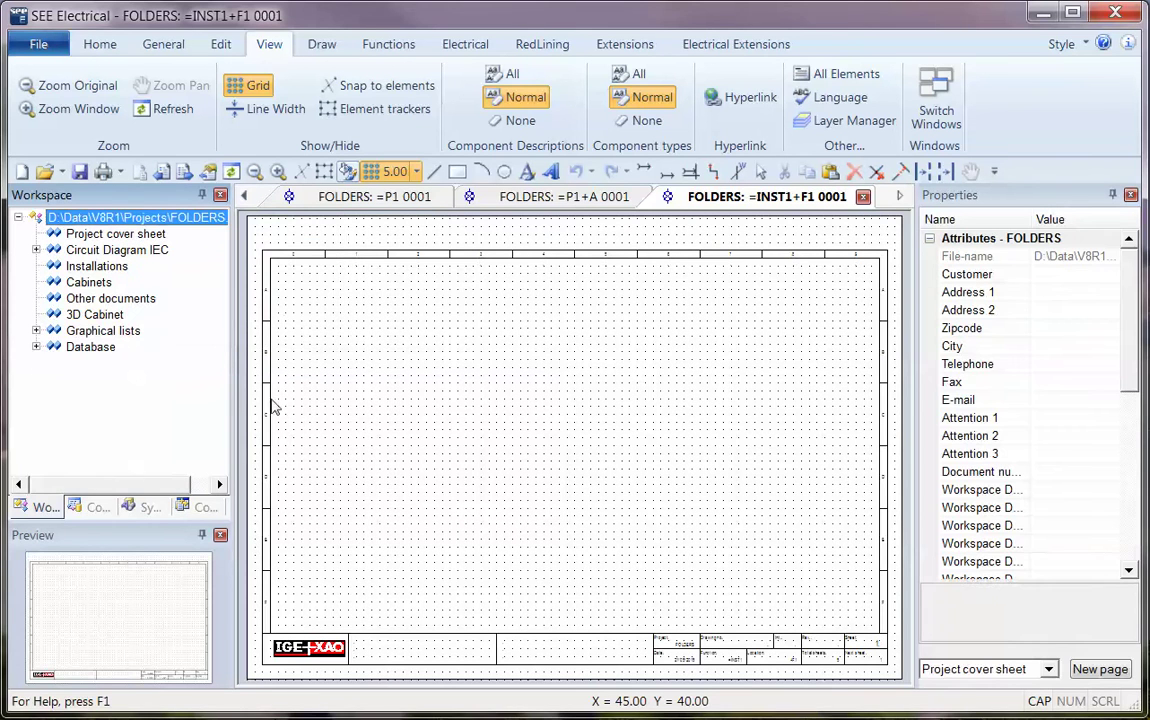
Step: Expand every Circuit Diagram IEC folder to verify pages now numbered (1) to (5)
left_click(36, 250)
left_click(54, 266)
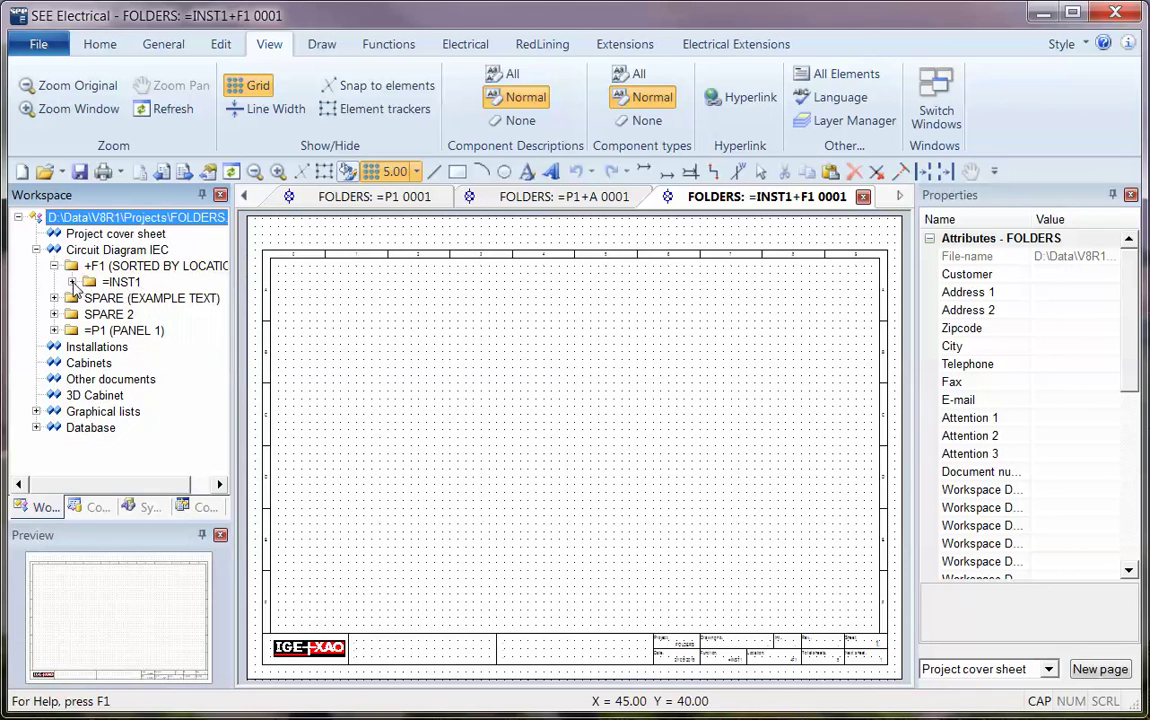
left_click(71, 282)
left_click(54, 314)
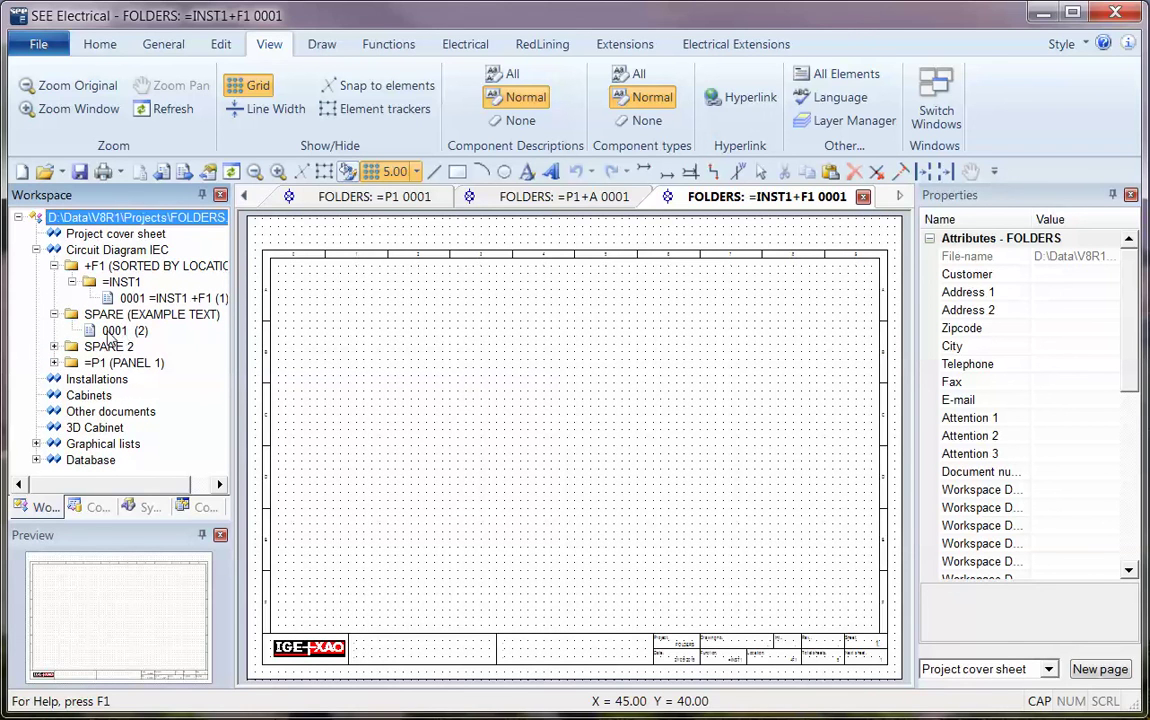
left_click(54, 346)
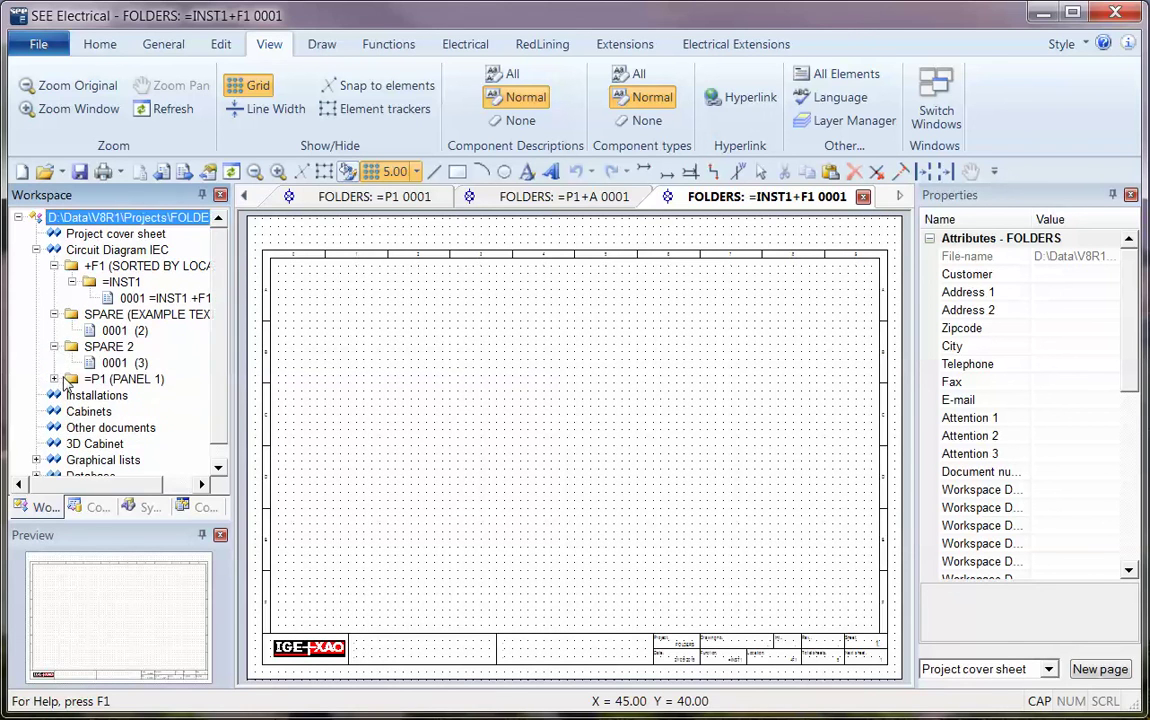
left_click(54, 379)
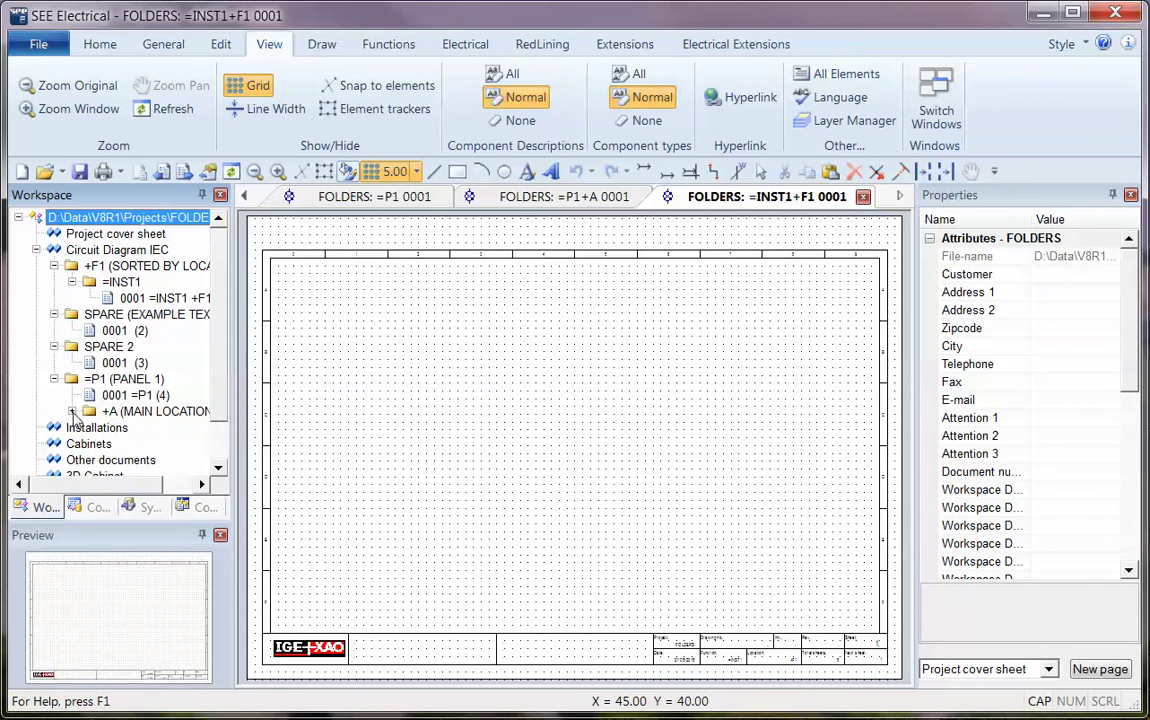
left_click(71, 411)
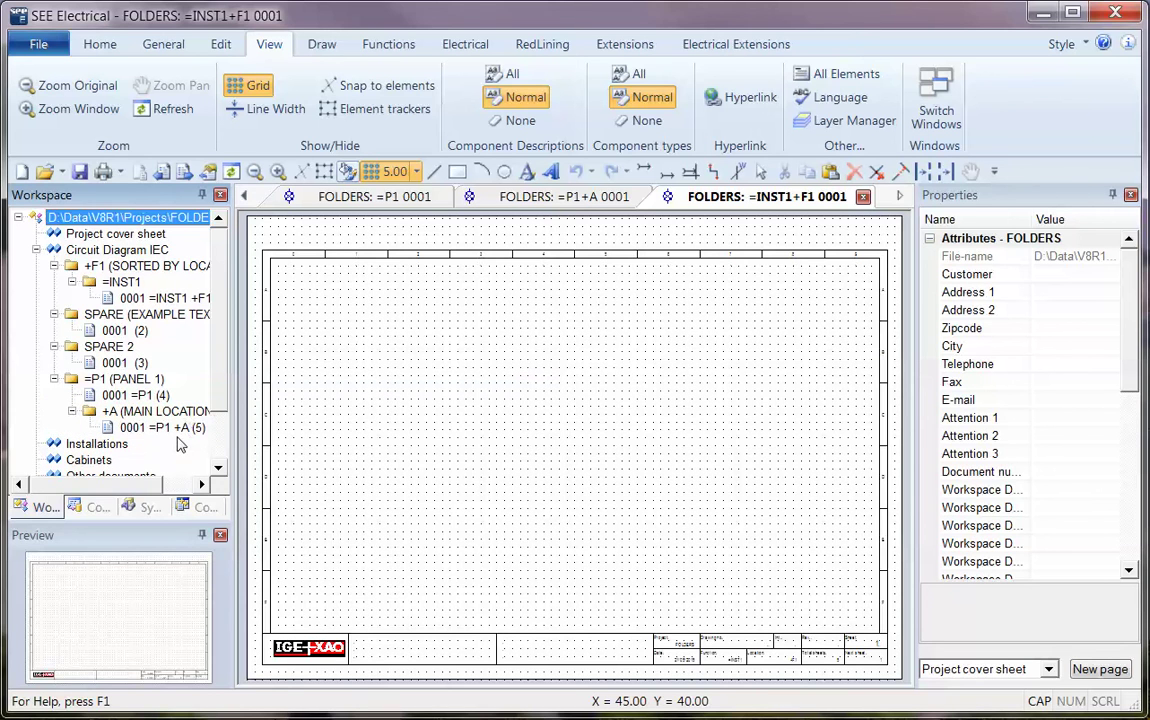
left_click(352, 576)
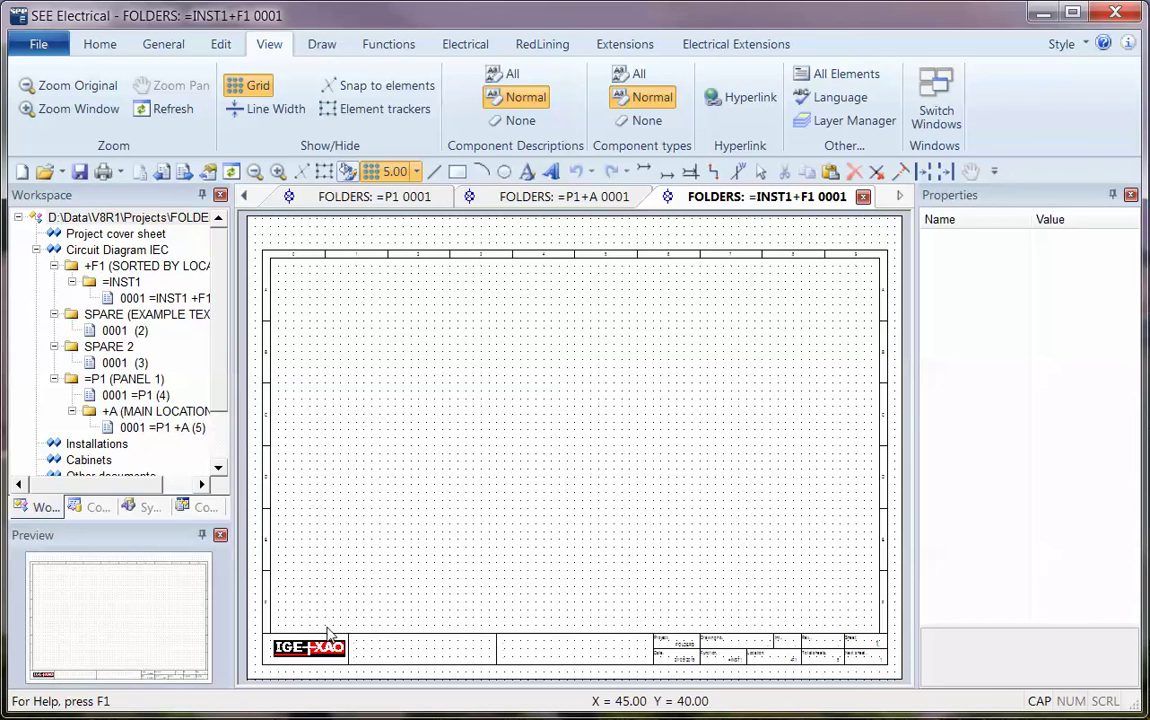
Step: Place FOLDER, FOLDER DESC and BOOK No. text labels one below another in the title block
scroll(565, 441, "up", 3)
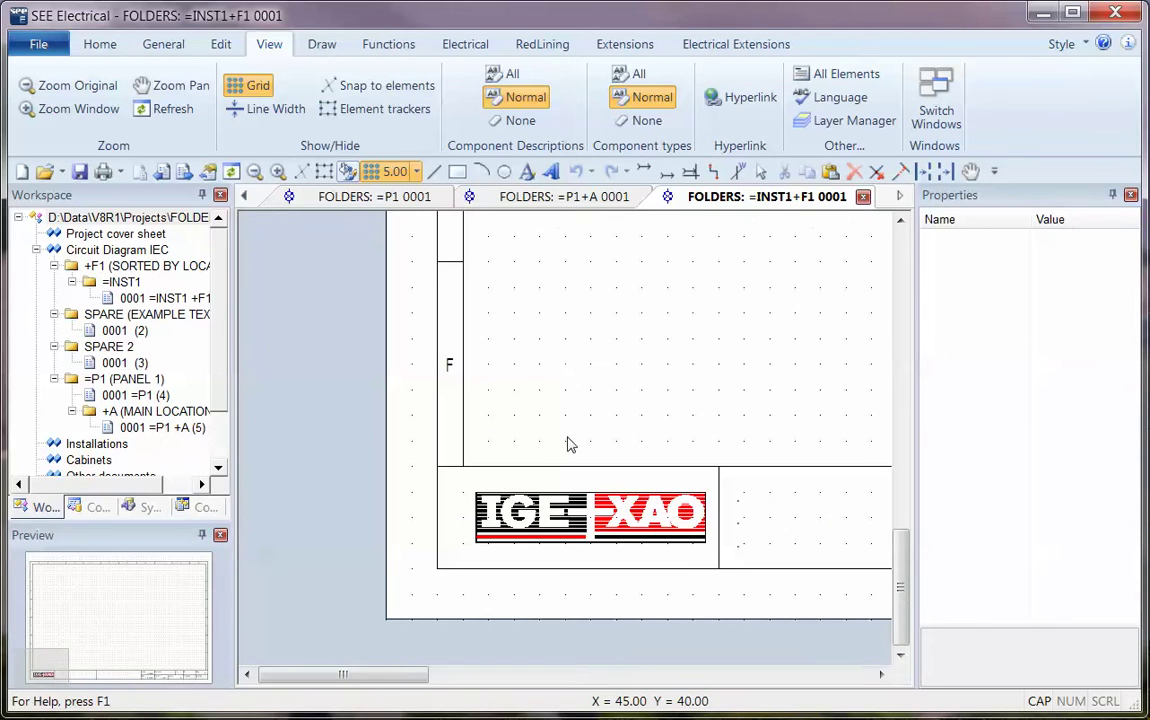
left_click(533, 174)
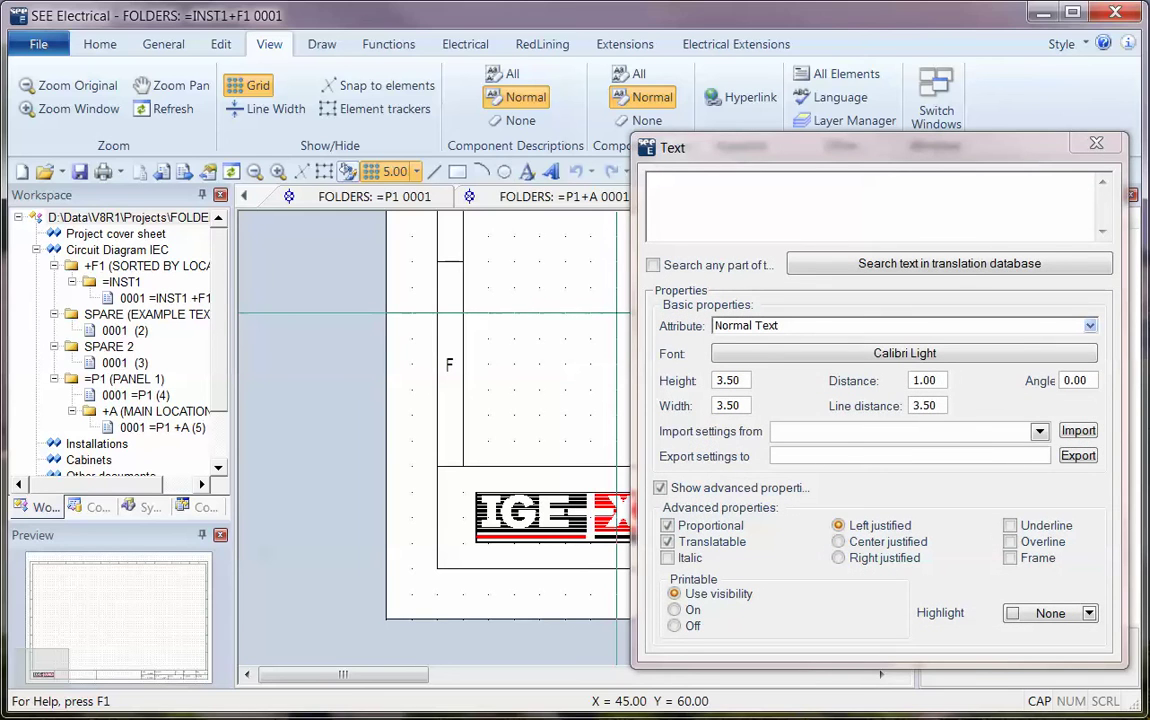
left_click(716, 212)
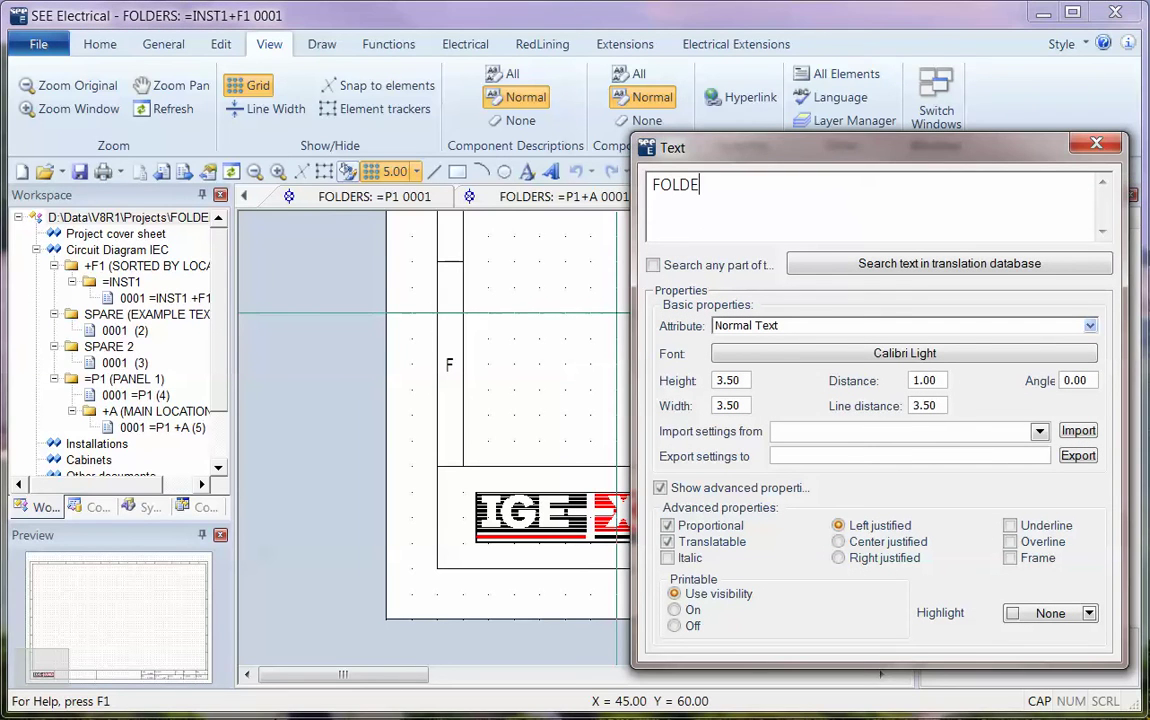
left_click(490, 311)
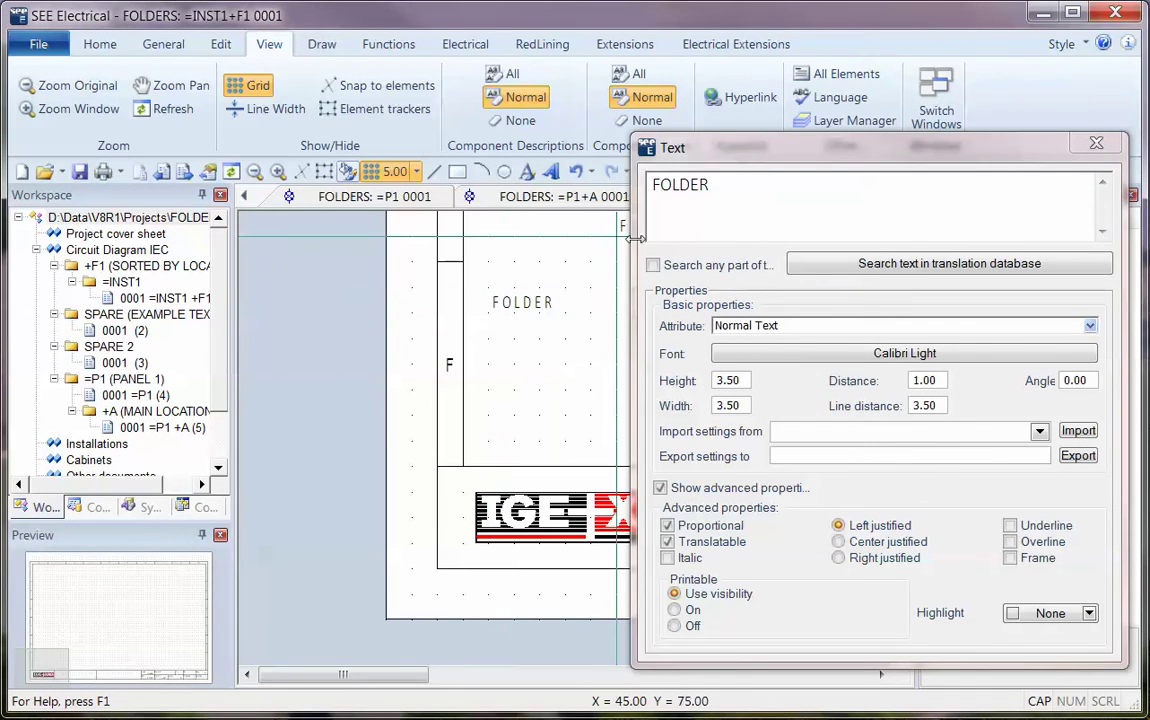
left_click(724, 193)
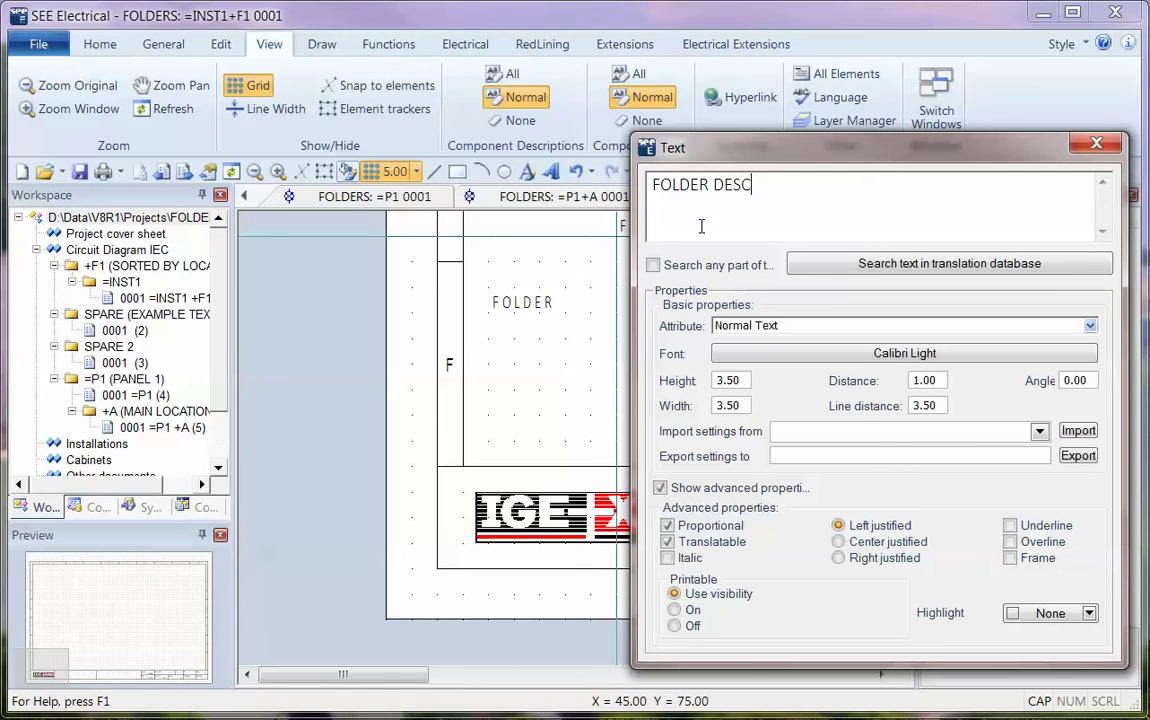
left_click(490, 336)
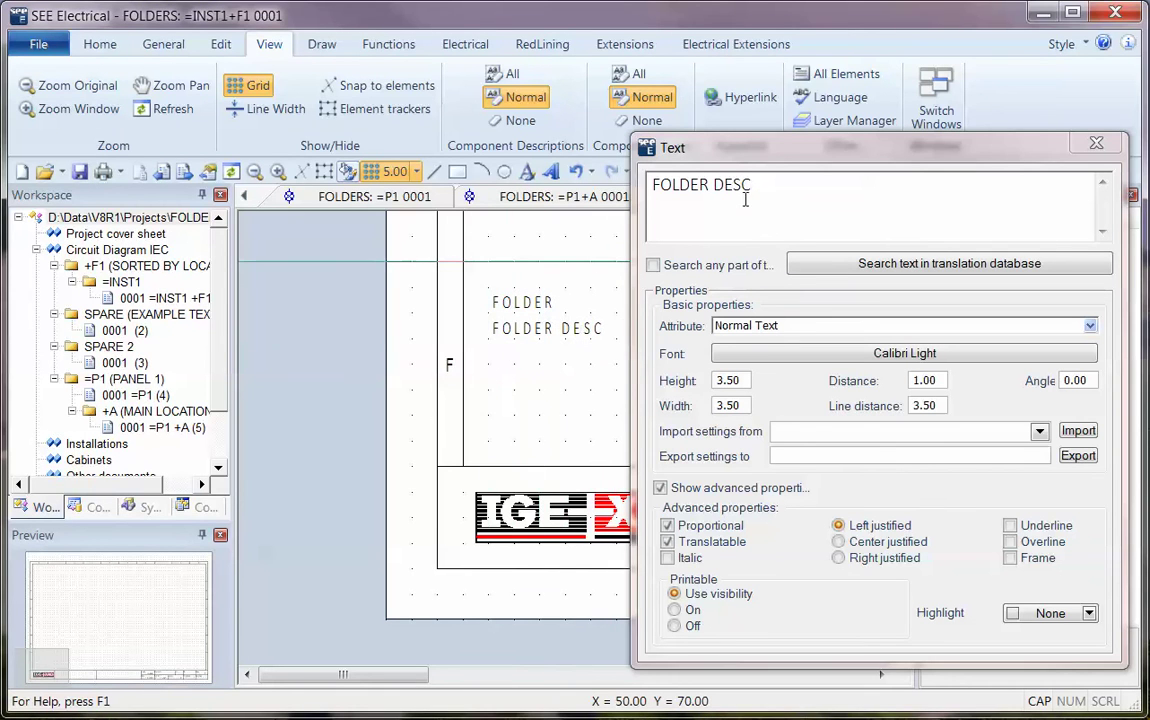
left_click_drag(748, 197, 647, 193)
type("BOOK No.")
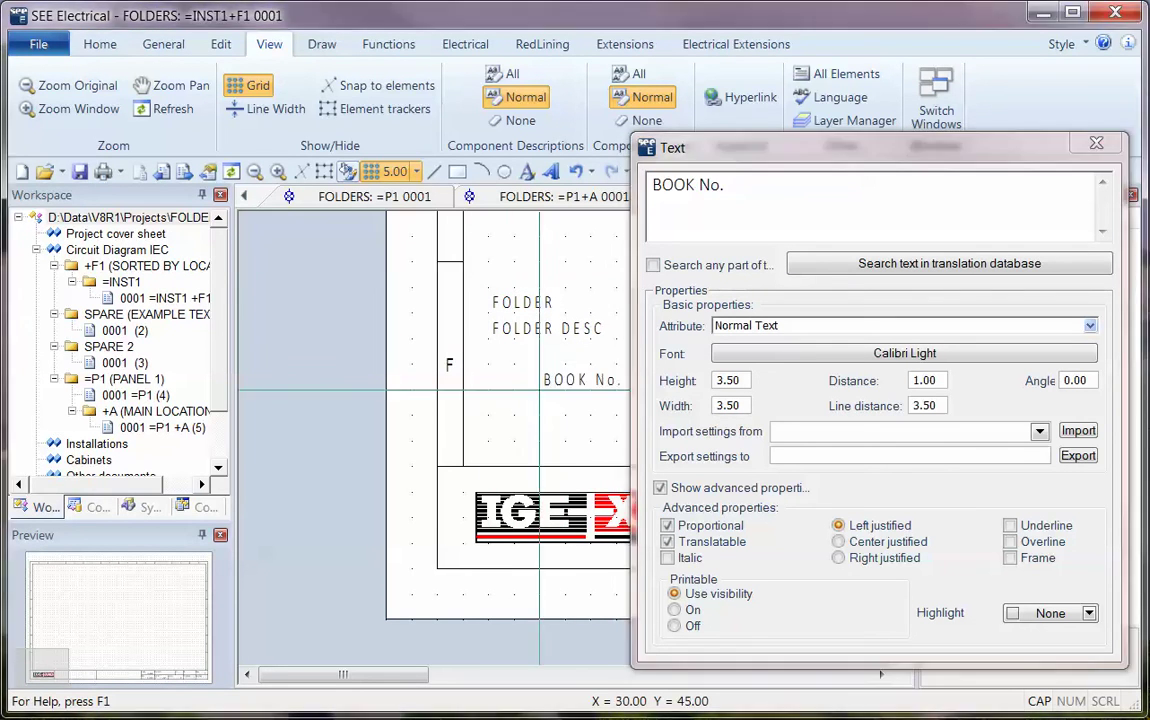
left_click(490, 361)
left_click_drag(768, 154, 740, 160)
Step: Place ? placeholders linked to Page attributes Folder, Folder Description and Book Number beside the labels
type("?")
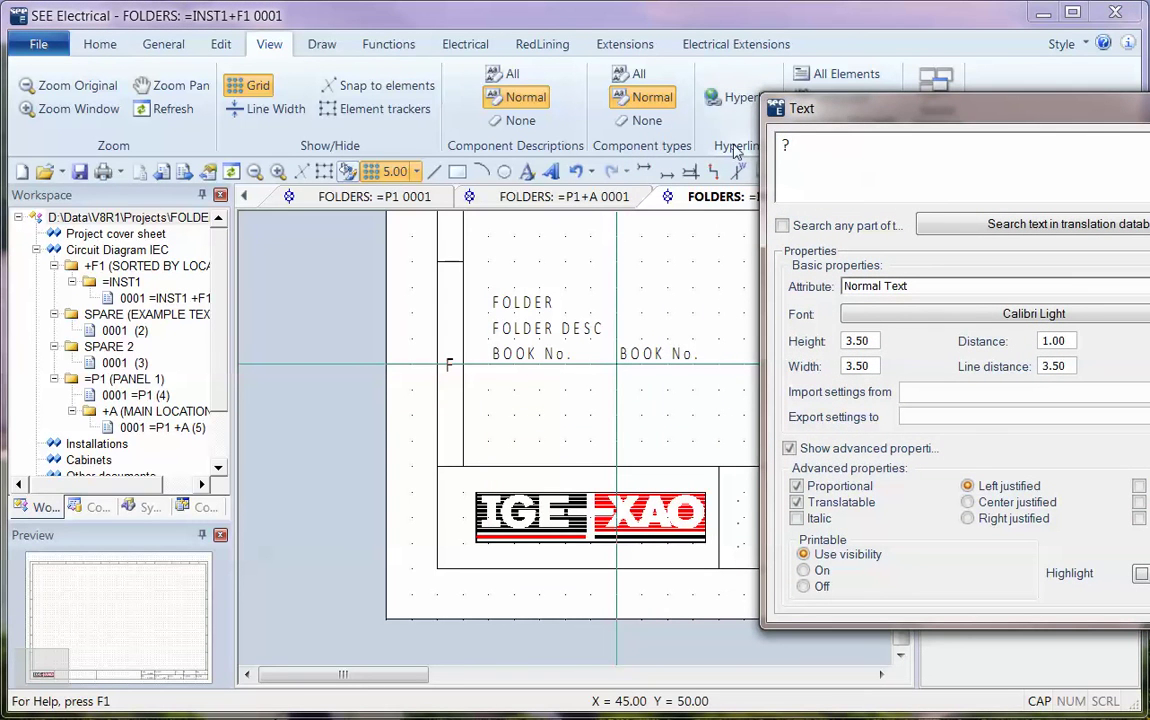
left_click_drag(856, 118, 683, 65)
left_click(1056, 235)
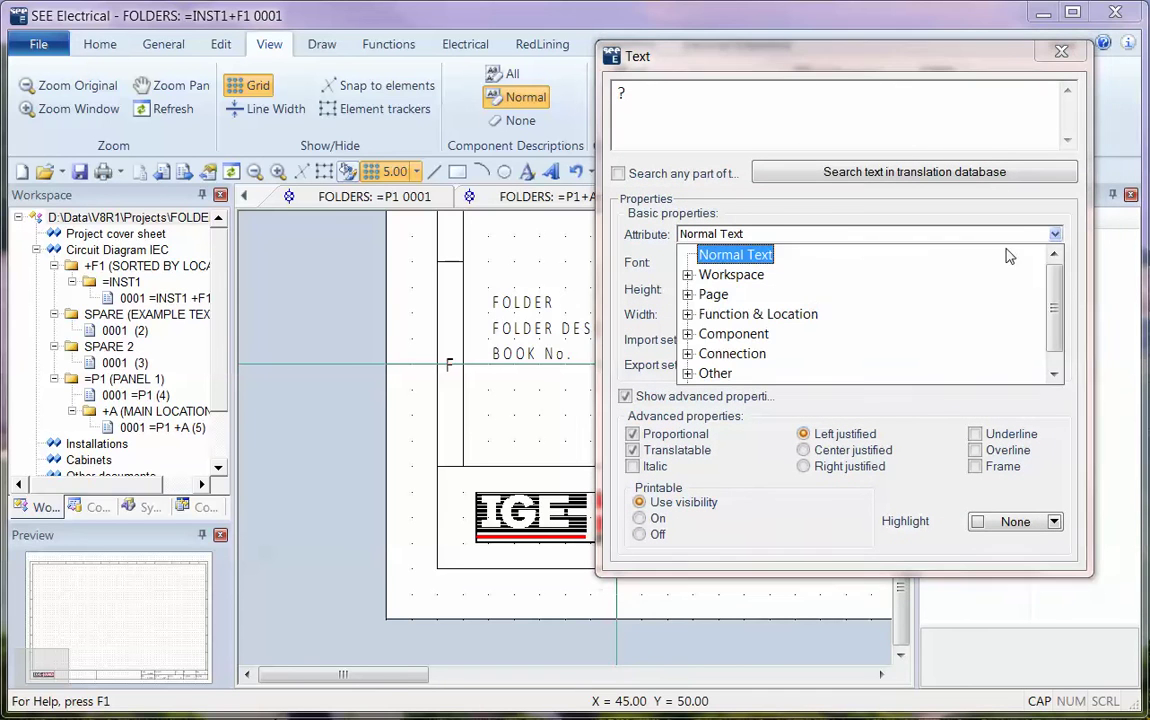
left_click(688, 295)
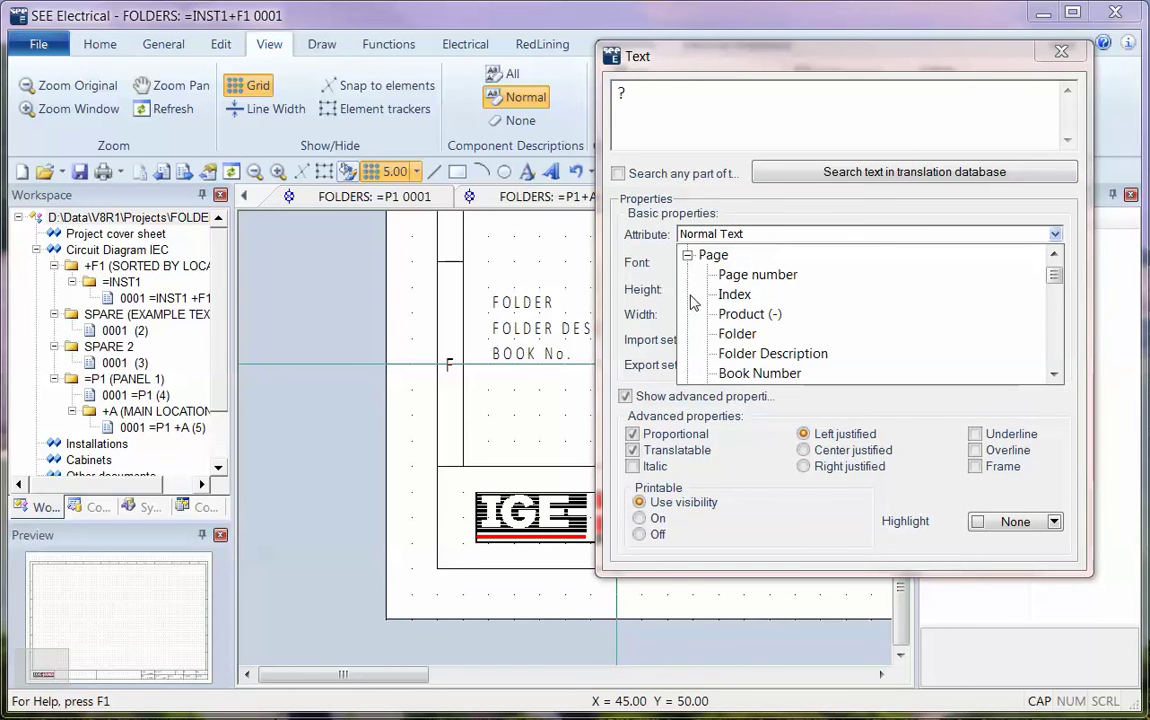
left_click(743, 338)
left_click_drag(667, 57, 729, 66)
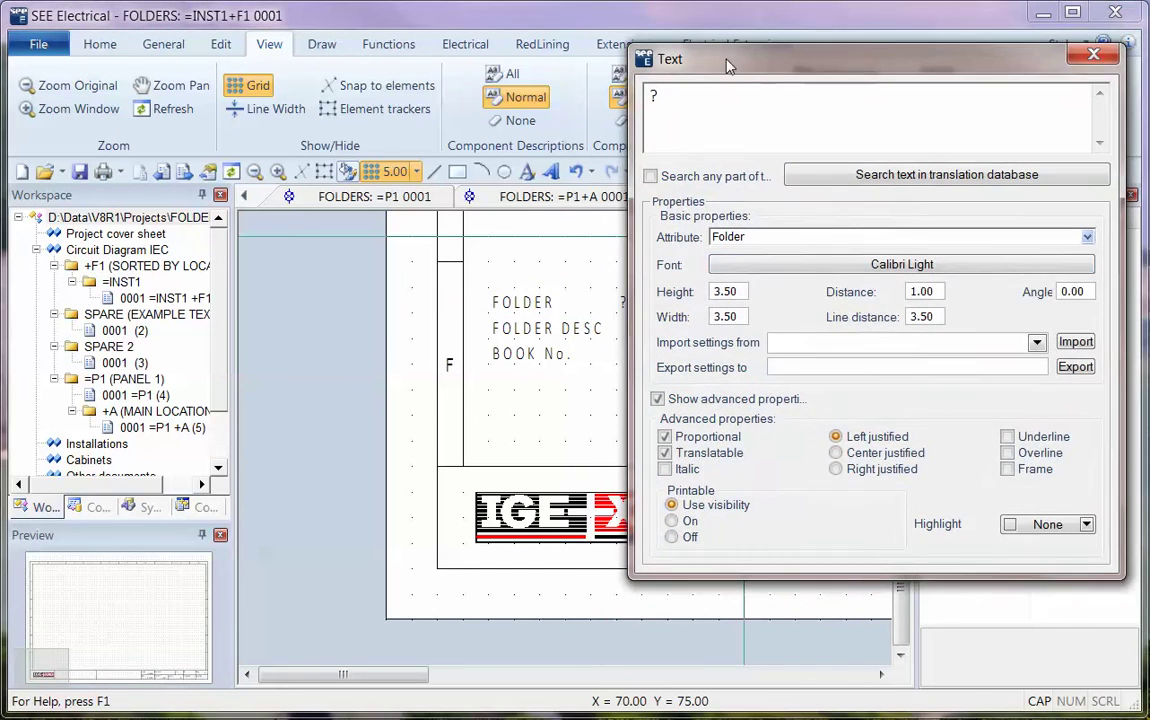
left_click(1087, 238)
left_click(829, 357)
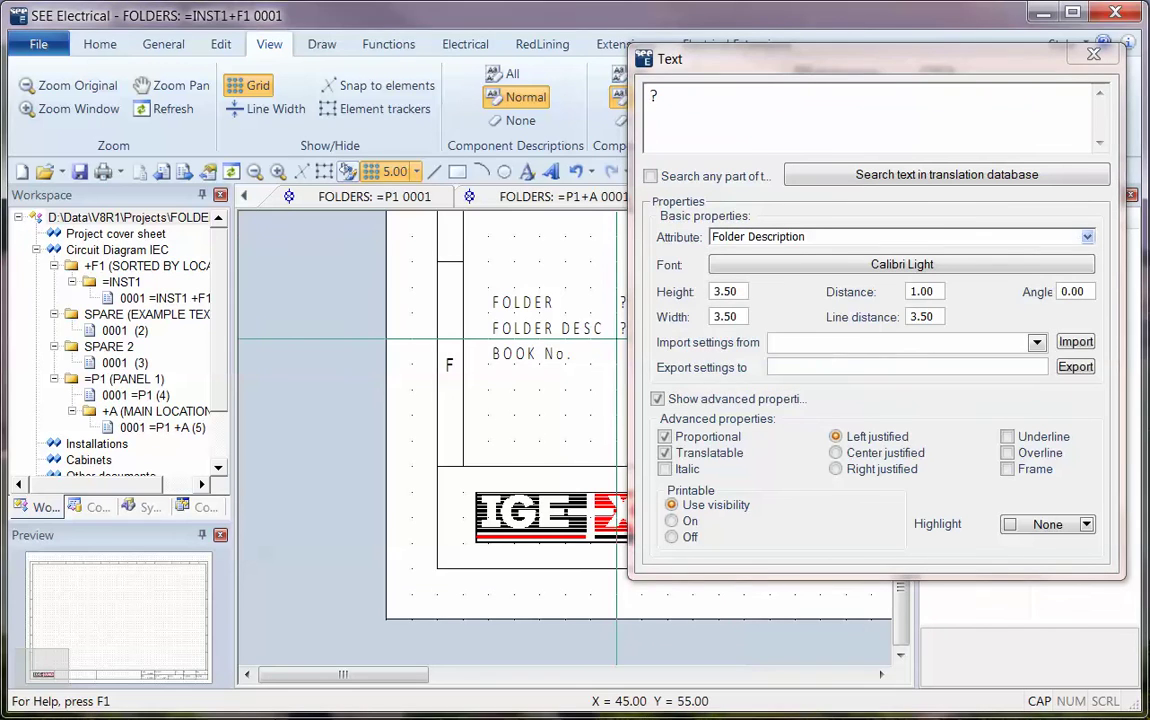
left_click(944, 236)
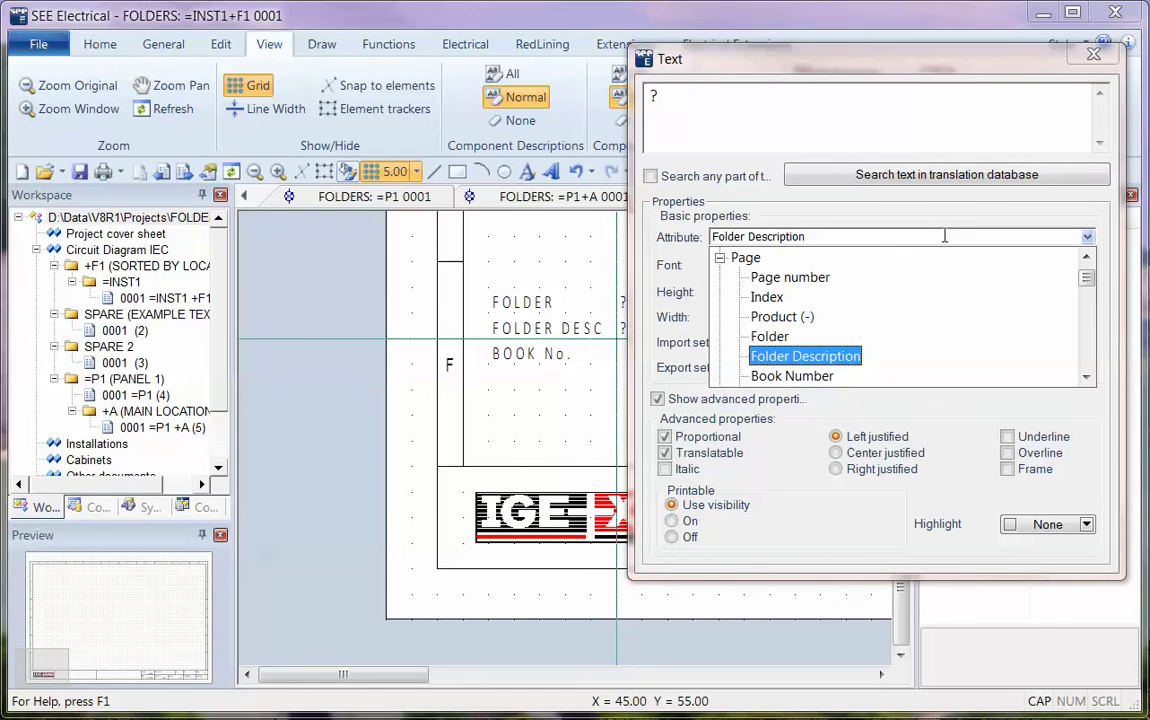
left_click(791, 377)
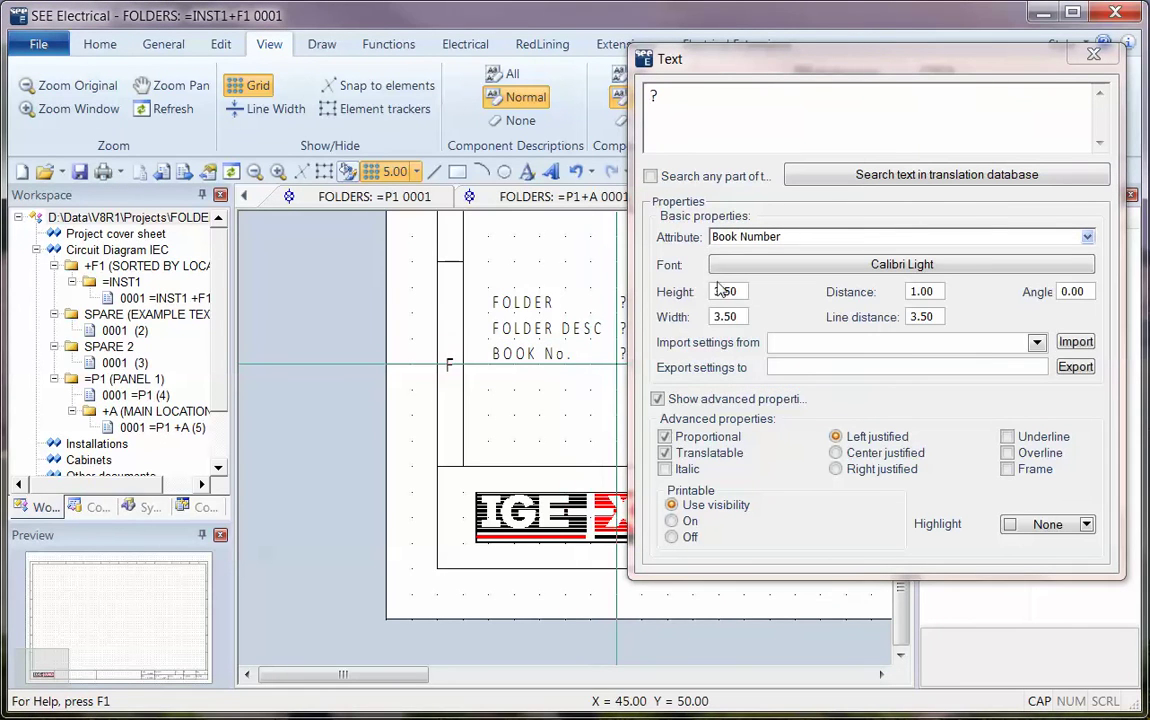
left_click(1094, 56)
Step: Move the label block lower in the title block and select the three label lines
left_click_drag(666, 402, 483, 280)
left_click_drag(550, 320, 606, 375)
left_click(722, 404)
left_click_drag(675, 465, 460, 360)
Step: Add the selected texts to the title block and save over page template A3 V8R1.tdw
right_click(736, 386)
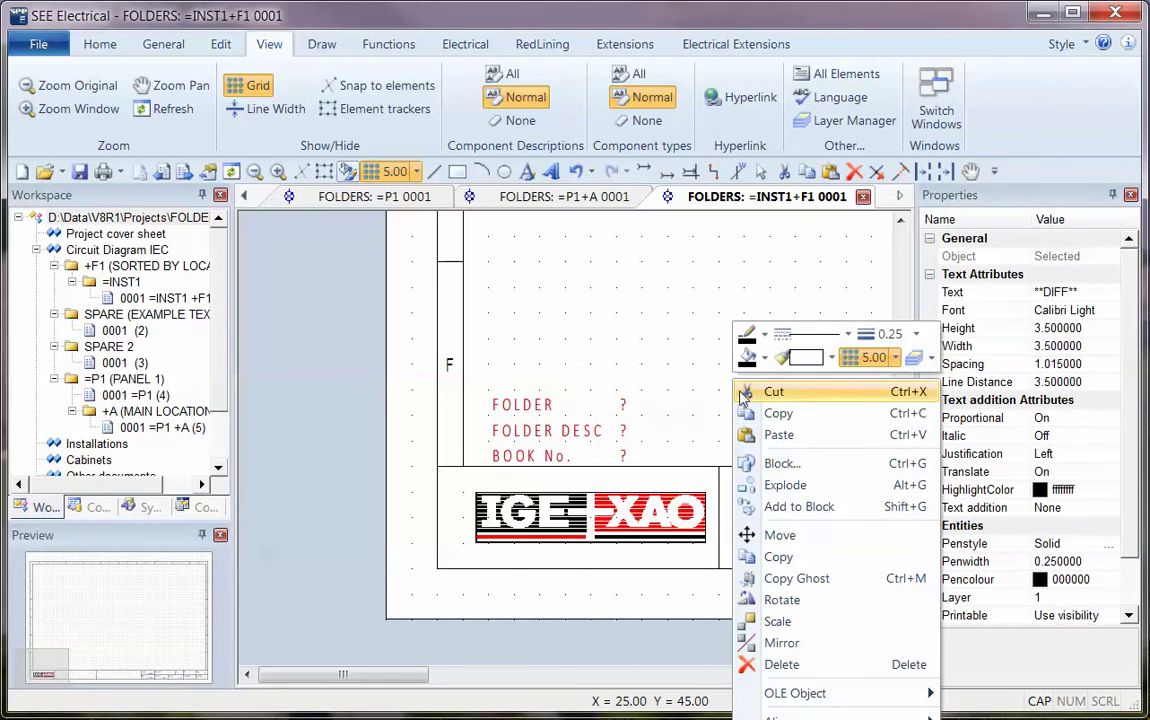
left_click(800, 508)
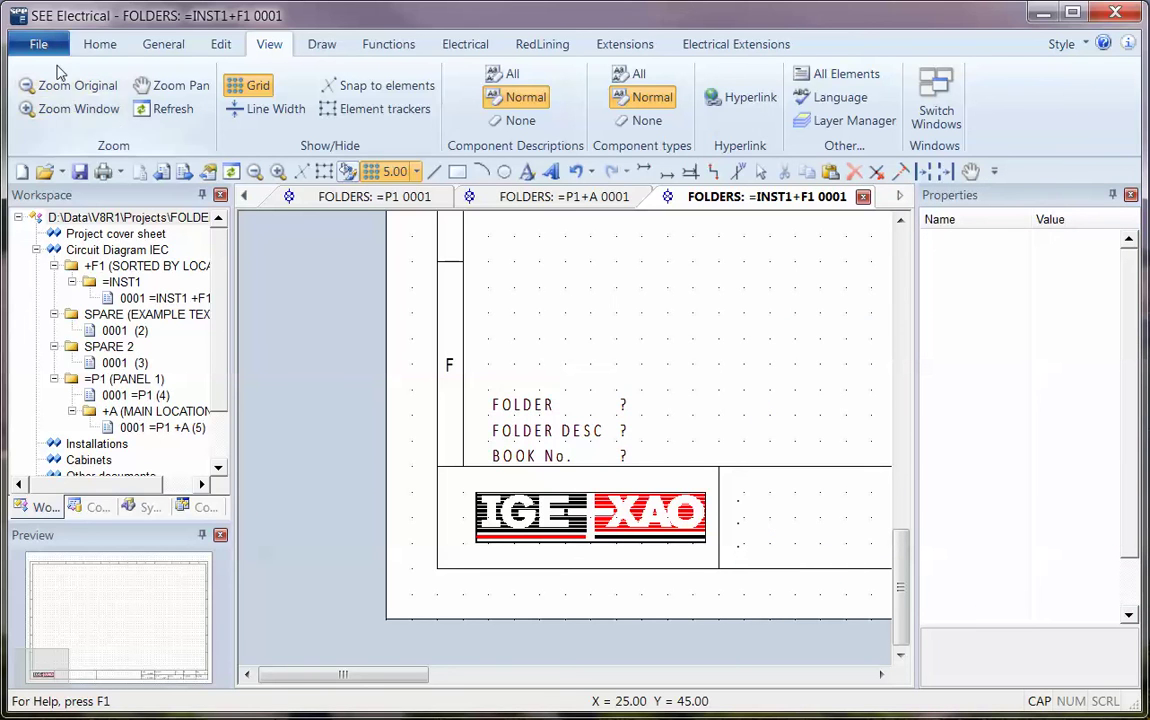
left_click(40, 47)
mouse_move(103, 220)
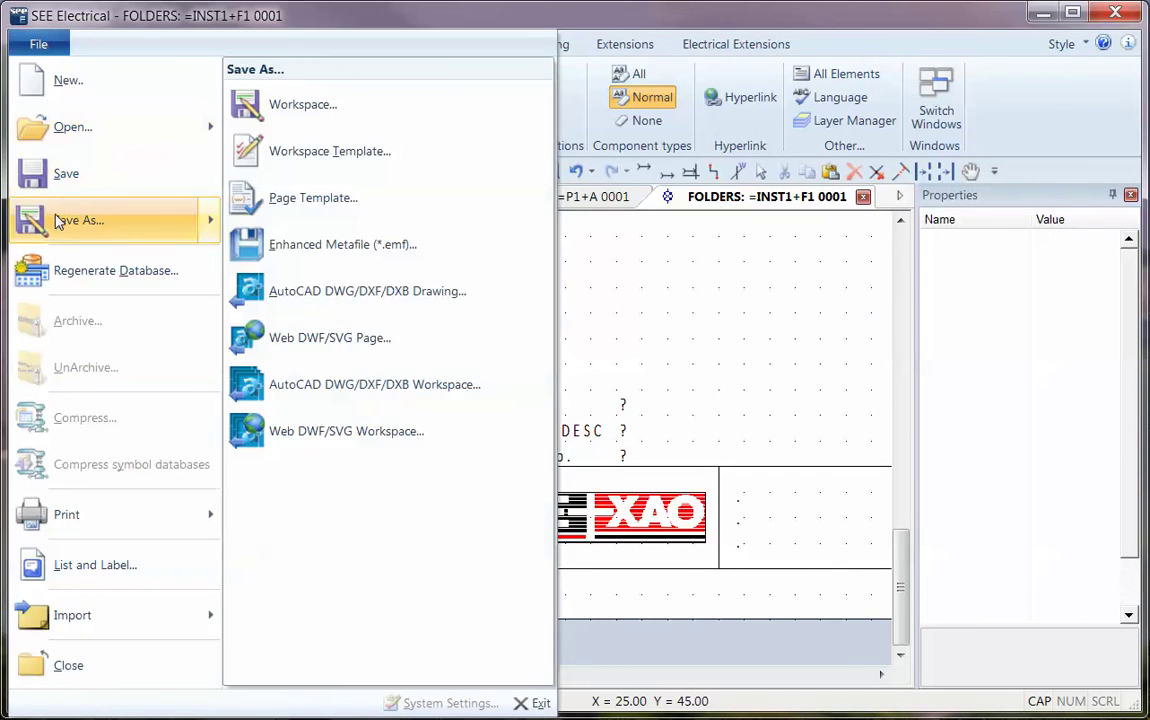
left_click(305, 199)
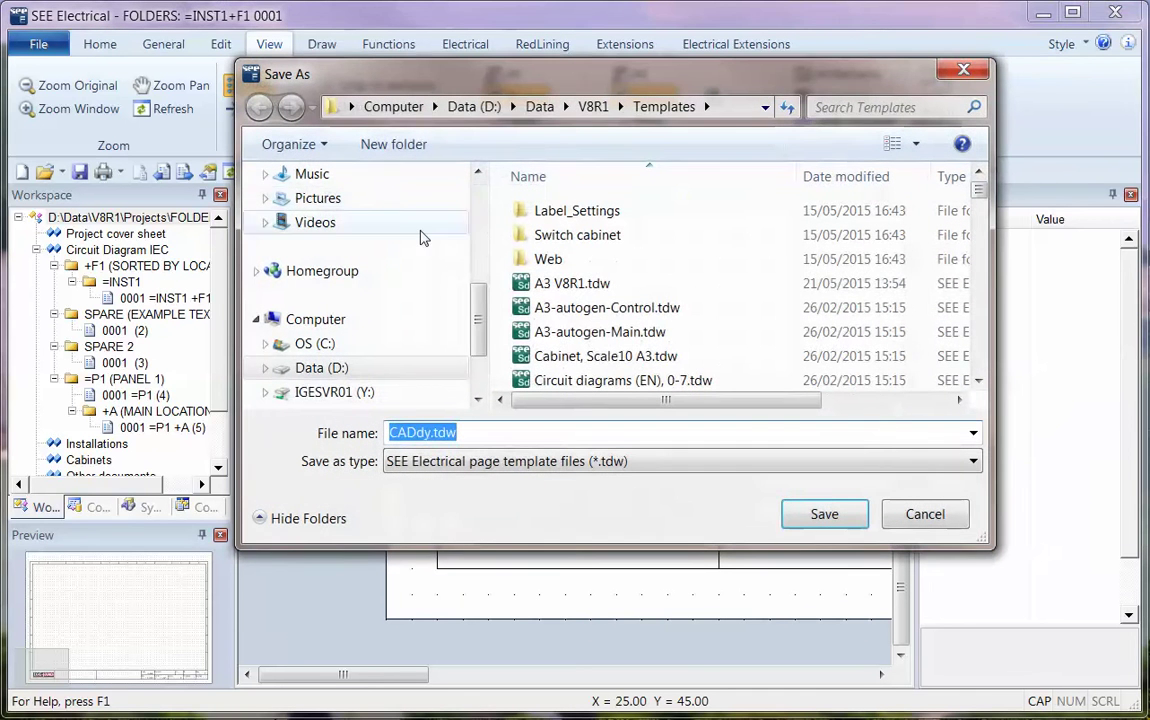
left_click(573, 285)
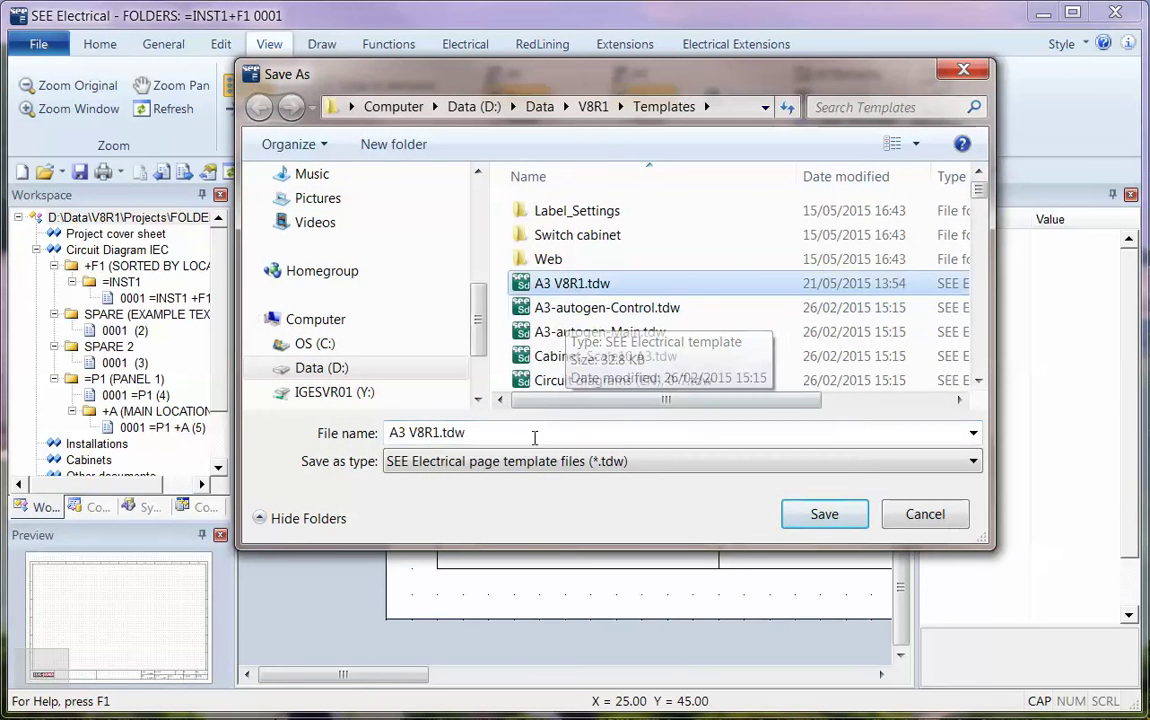
left_click(825, 515)
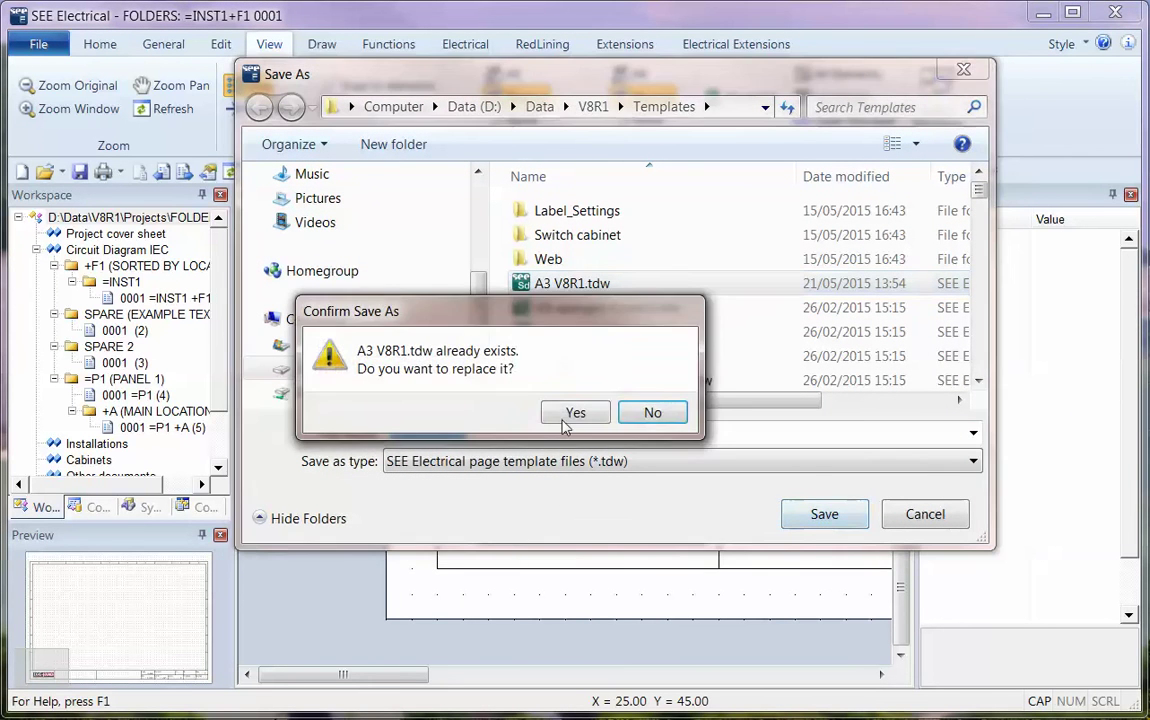
left_click(577, 411)
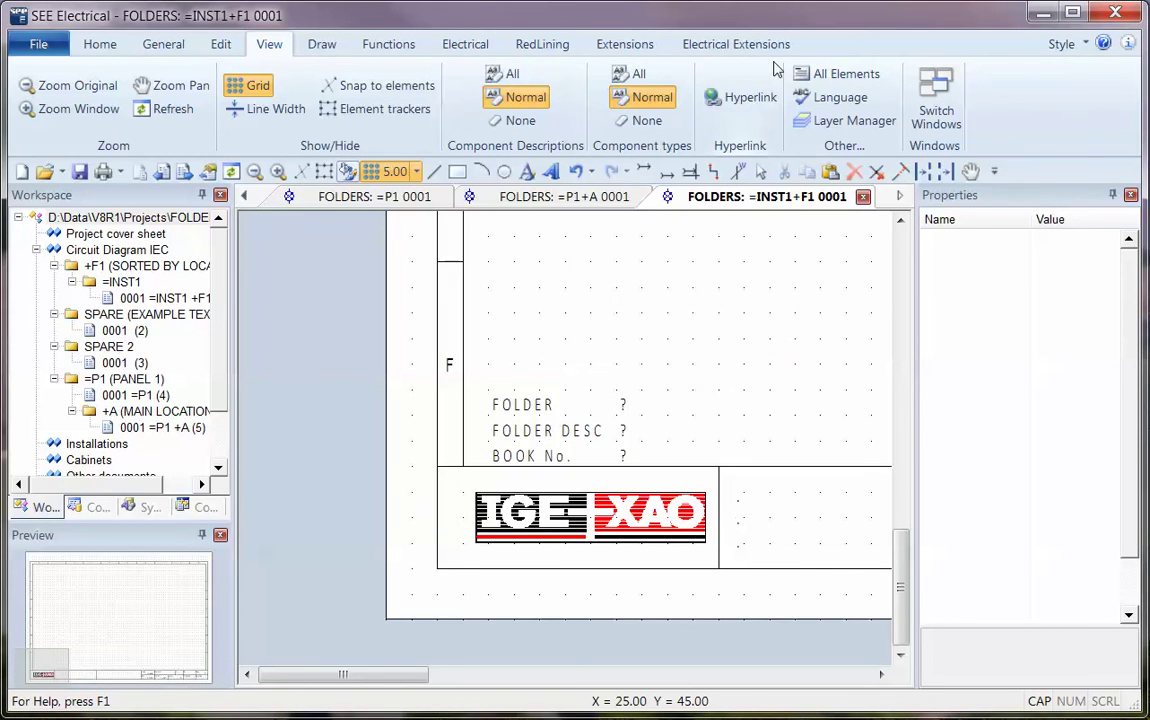
Step: Apply the A3 V8R1.tdw template to every page in the project
left_click(389, 44)
left_click(478, 118)
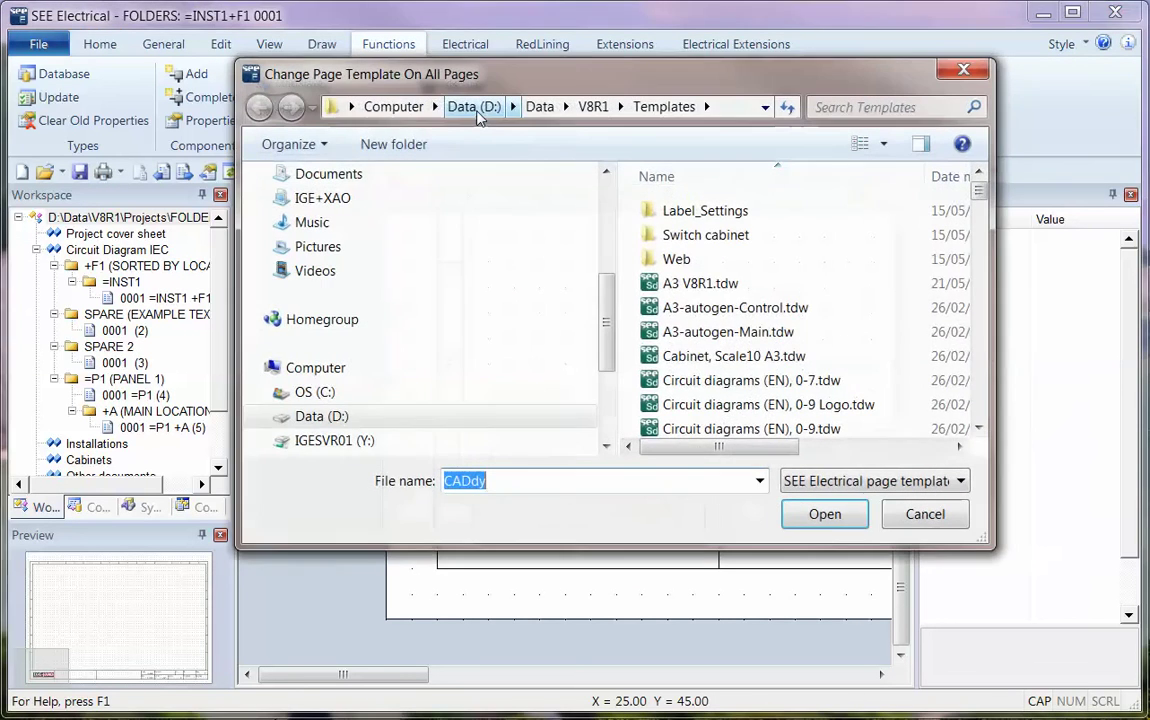
double_click(699, 283)
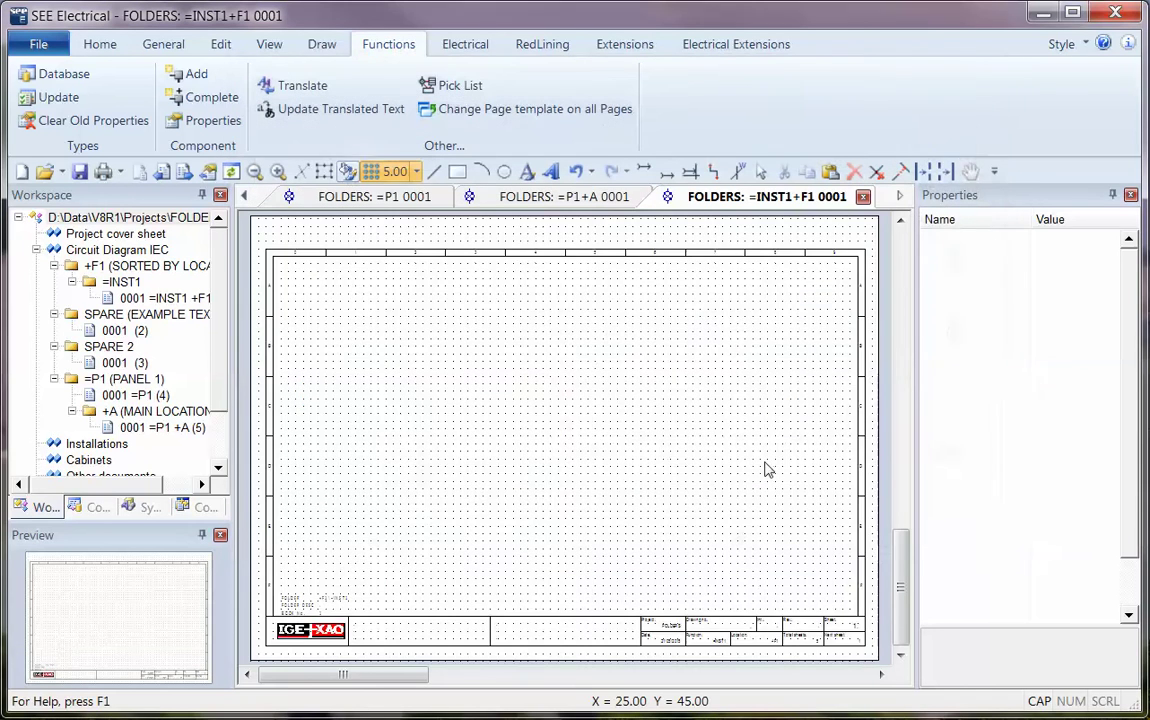
Step: Open page 0001 under SPARE and SPARE 2 to check the folder and book number in each title block
scroll(318, 612, "up", 5)
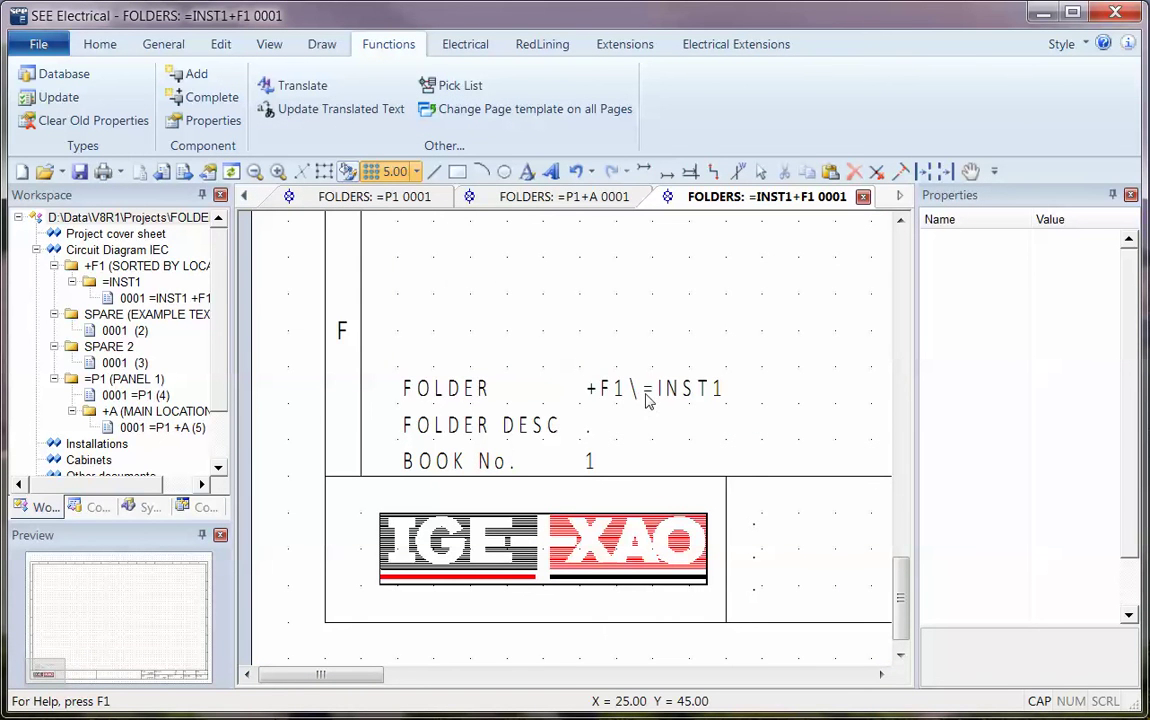
left_click(200, 298)
left_click(143, 332)
double_click(143, 332)
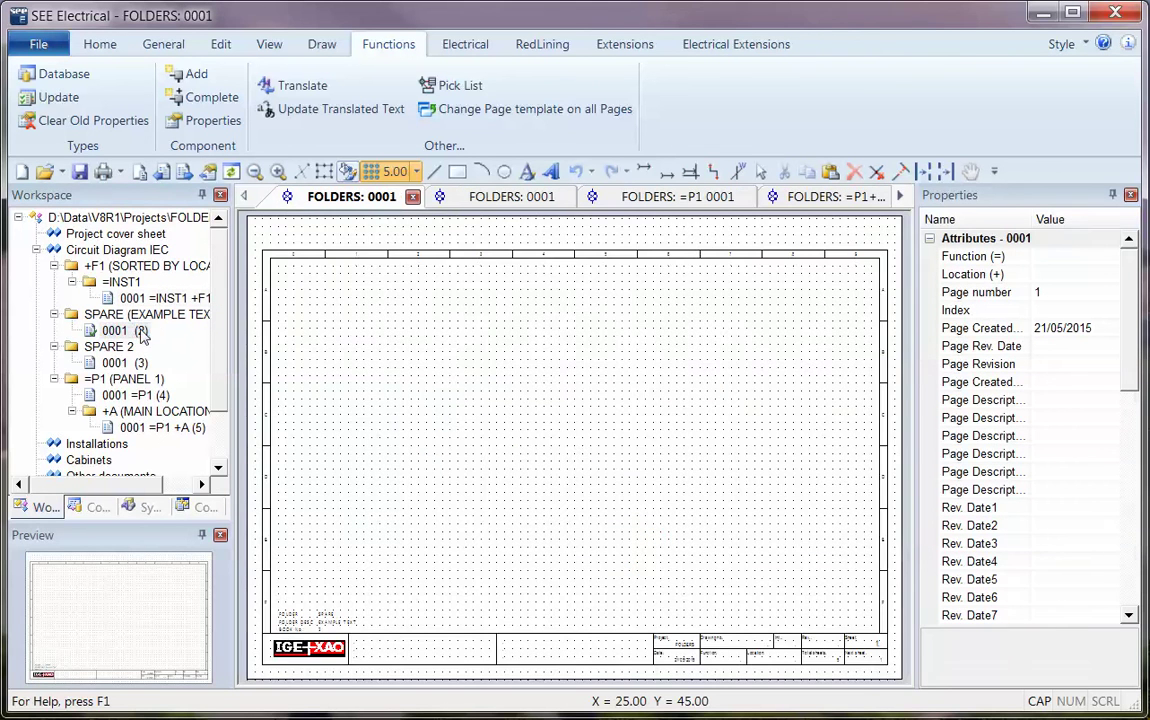
scroll(377, 632, "up", 5)
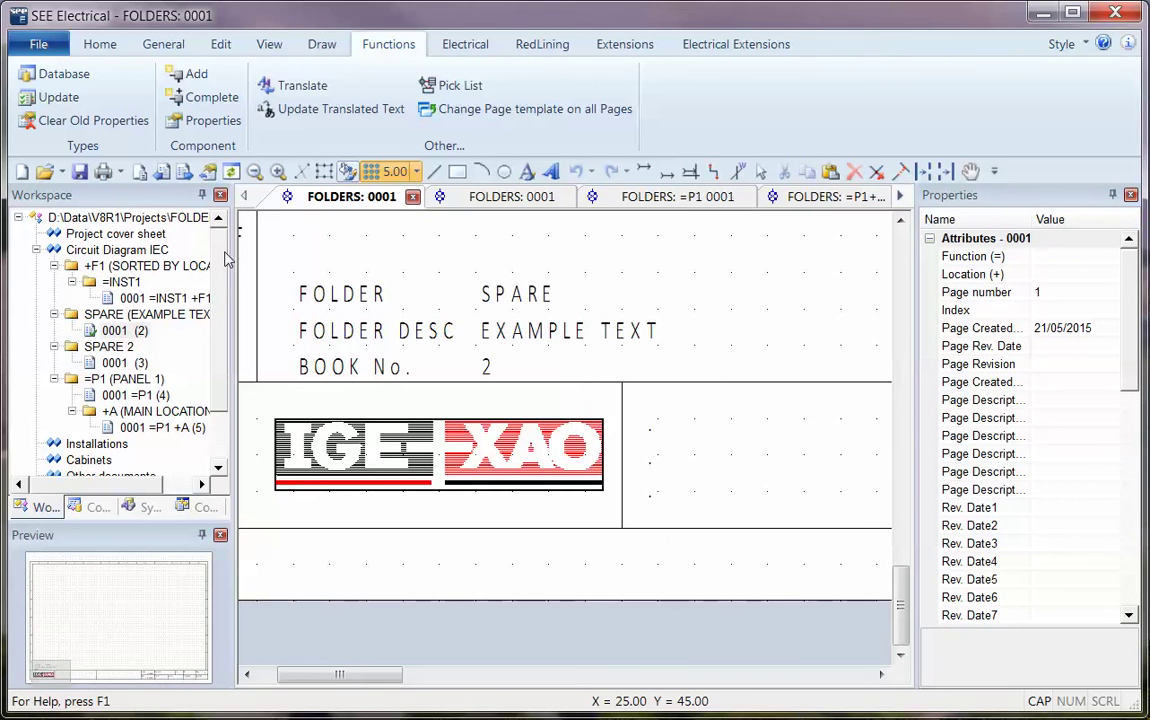
double_click(125, 362)
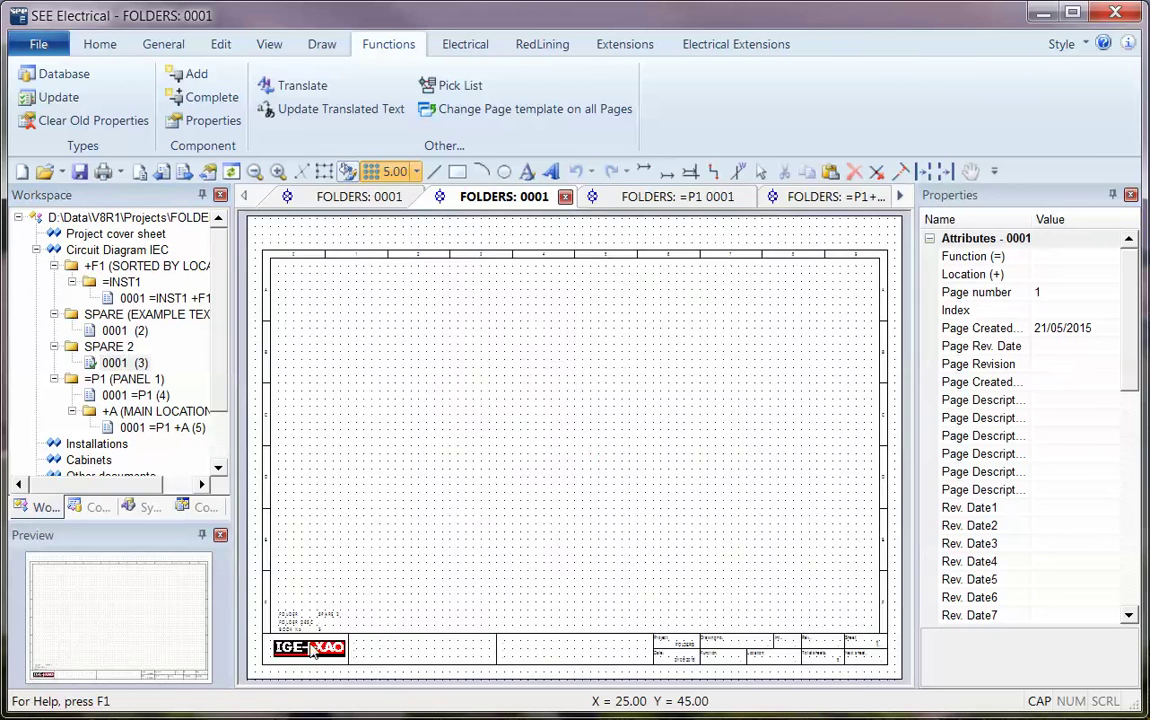
scroll(307, 645, "up", 5)
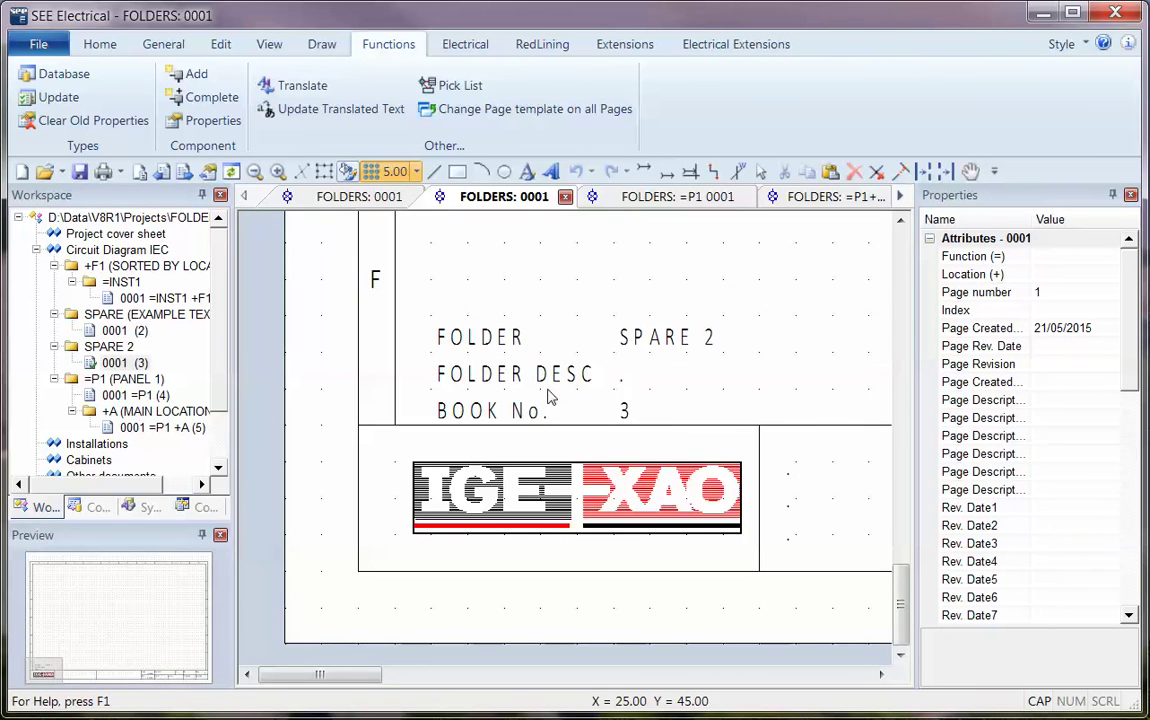
scroll(572, 370, "down", 5)
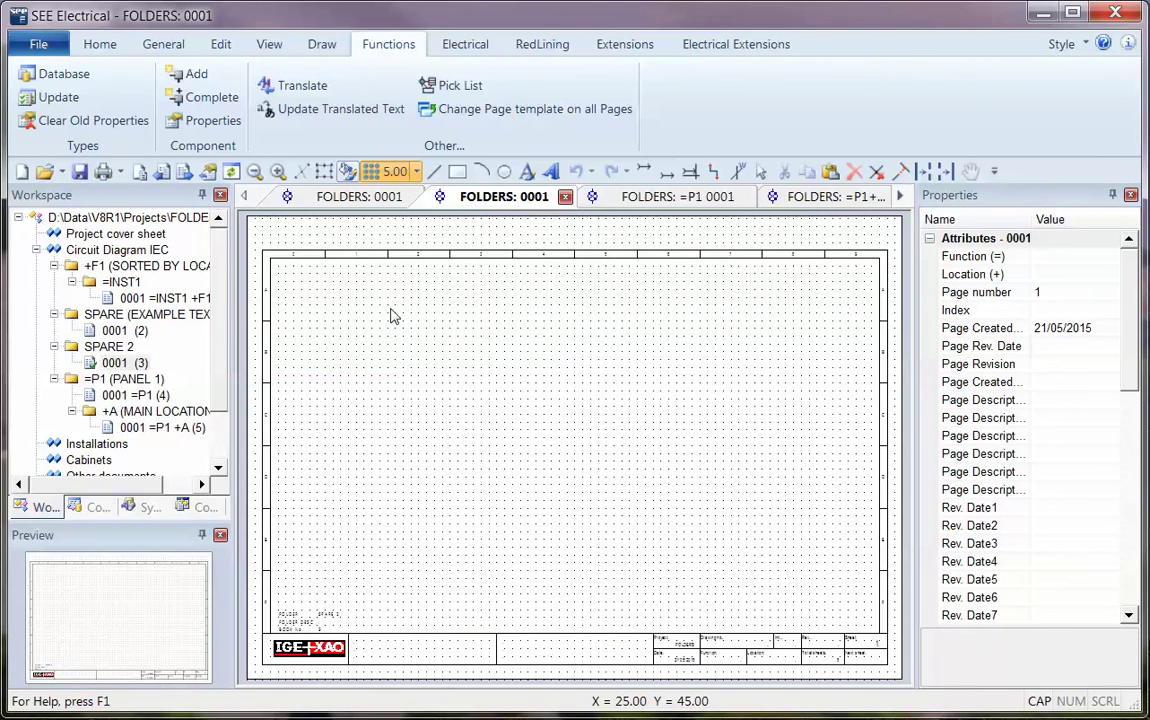